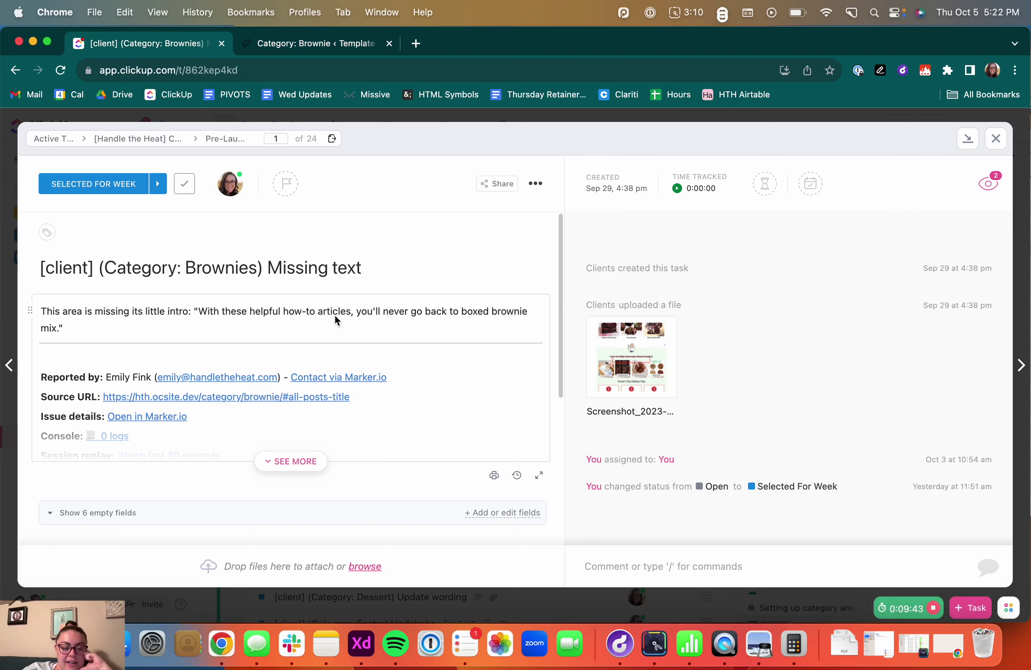
# Review the client's screenshot and select the requested intro sentence in the ClickUp task description.
pyautogui.click(619, 358)
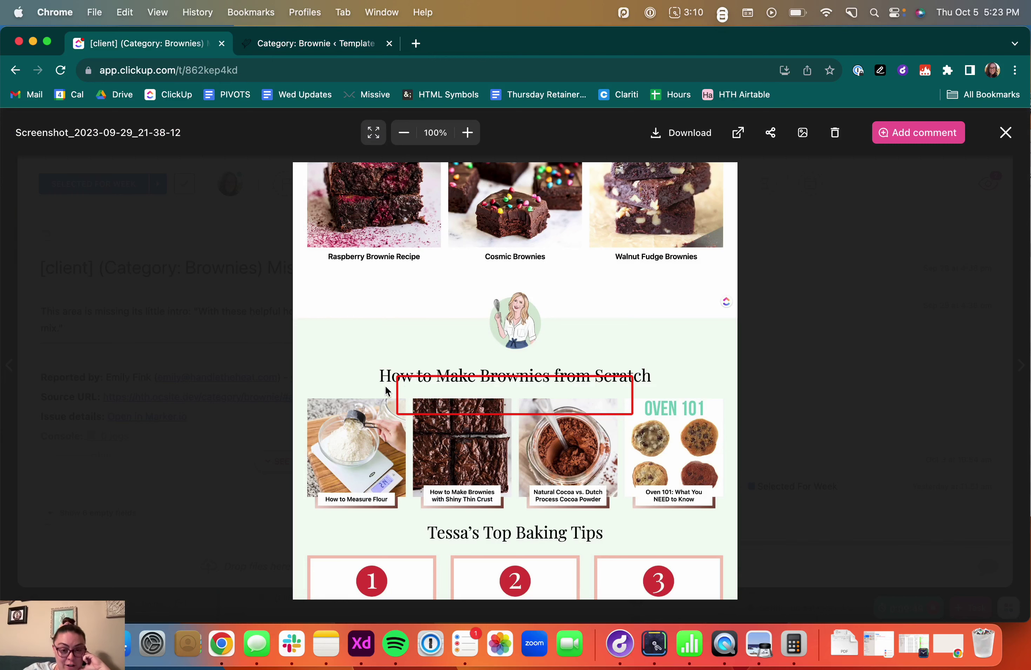
pyautogui.click(230, 294)
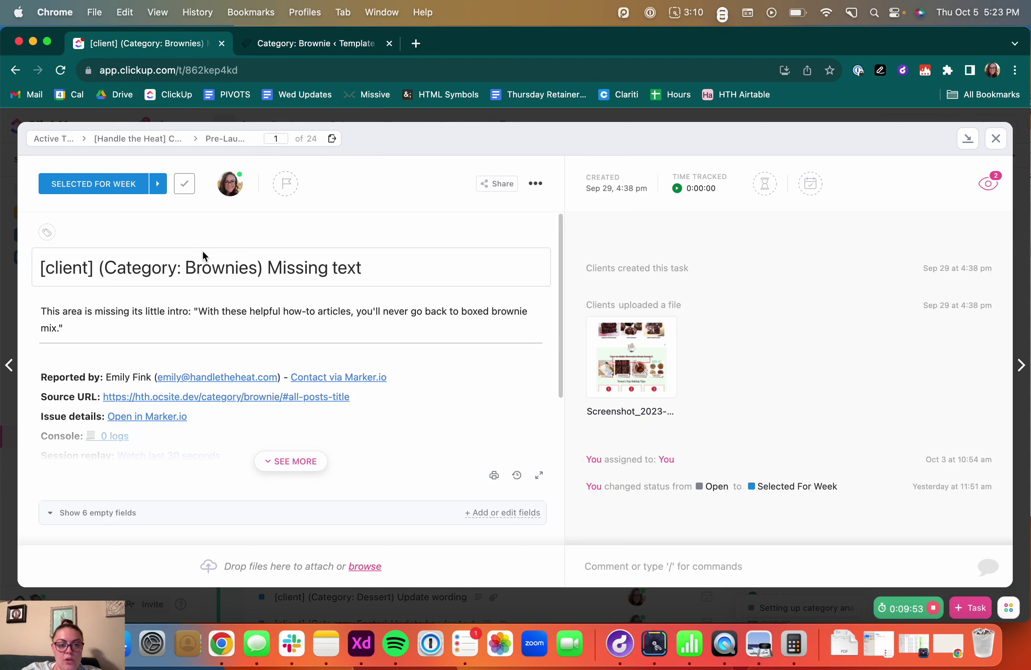
pyautogui.click(203, 317)
pyautogui.moveTo(202, 316); pyautogui.dragTo(59, 330)
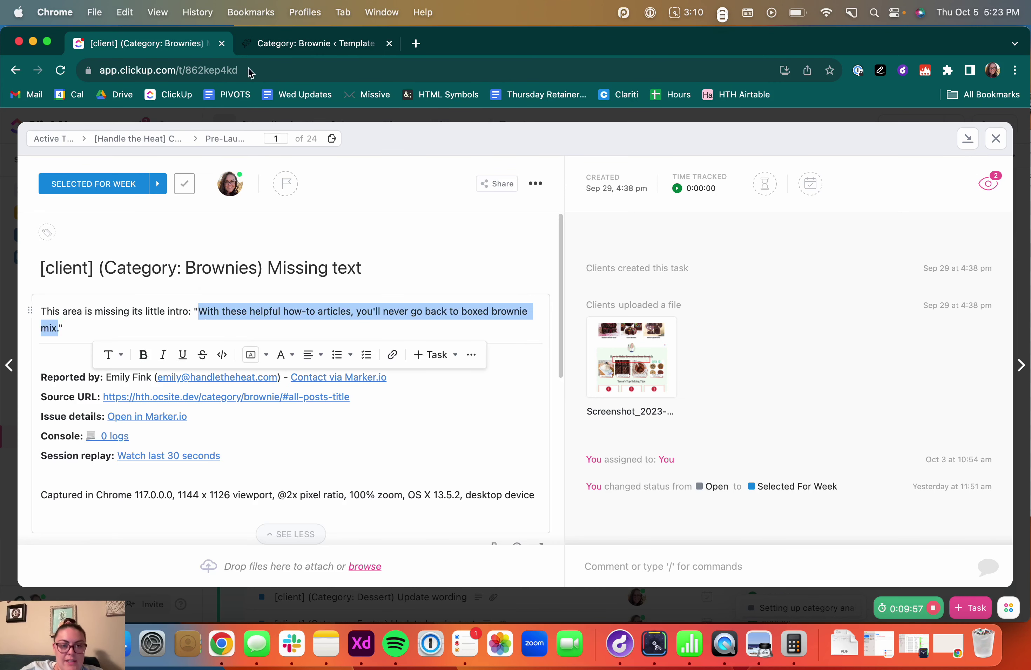
pyautogui.click(274, 44)
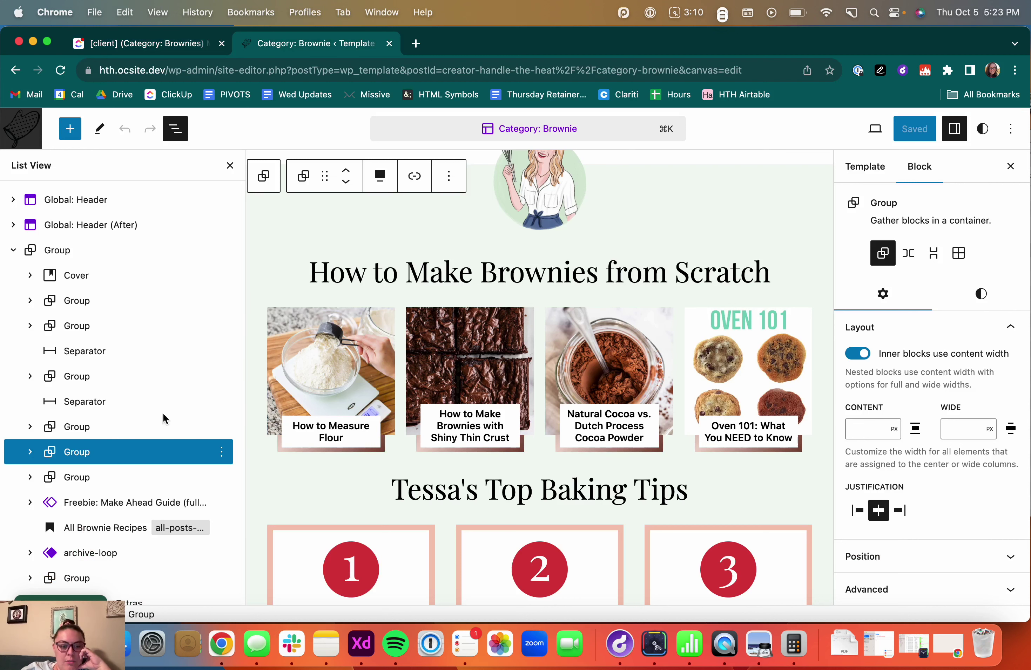
# Expand the Group in List View and select the inner group holding the heading and image grid.
pyautogui.click(68, 455)
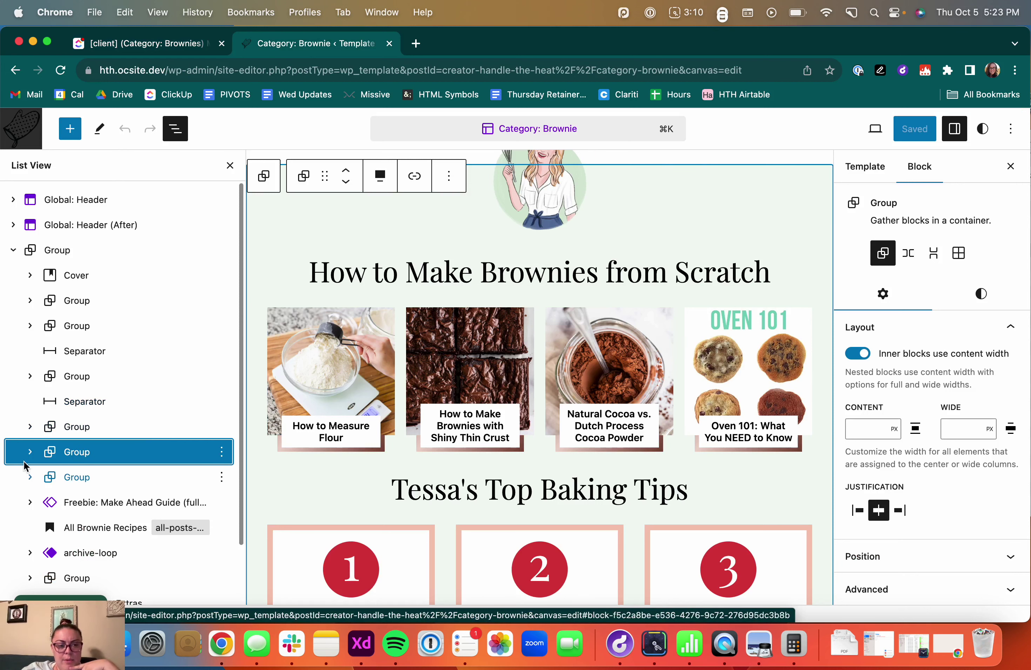
pyautogui.click(31, 452)
pyautogui.scroll(-5, 81, 380)
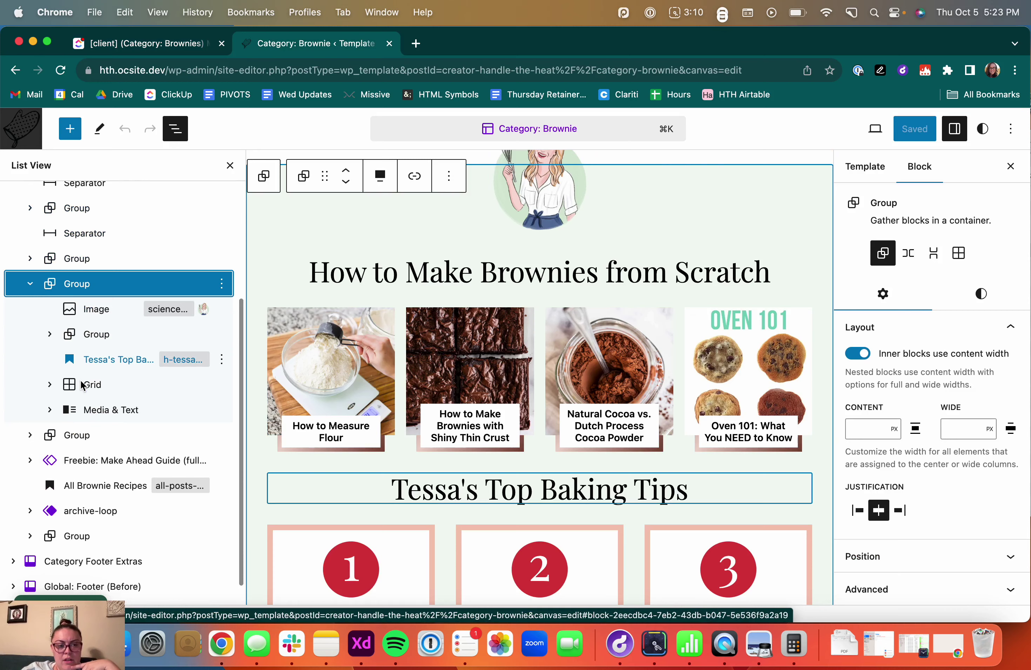
pyautogui.click(85, 311)
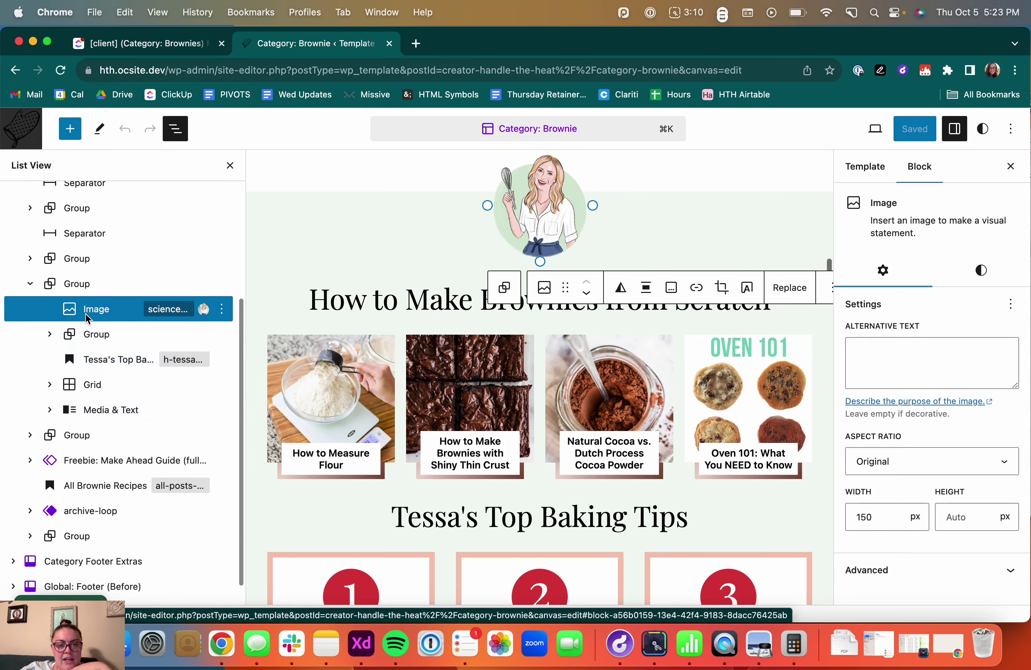
pyautogui.click(90, 342)
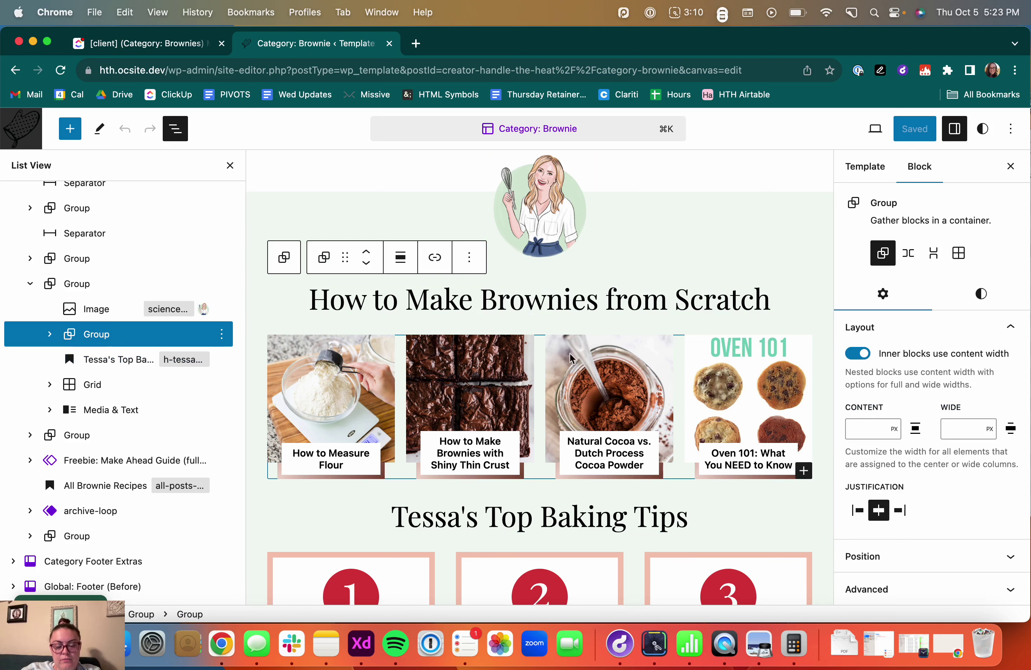
pyautogui.click(86, 347)
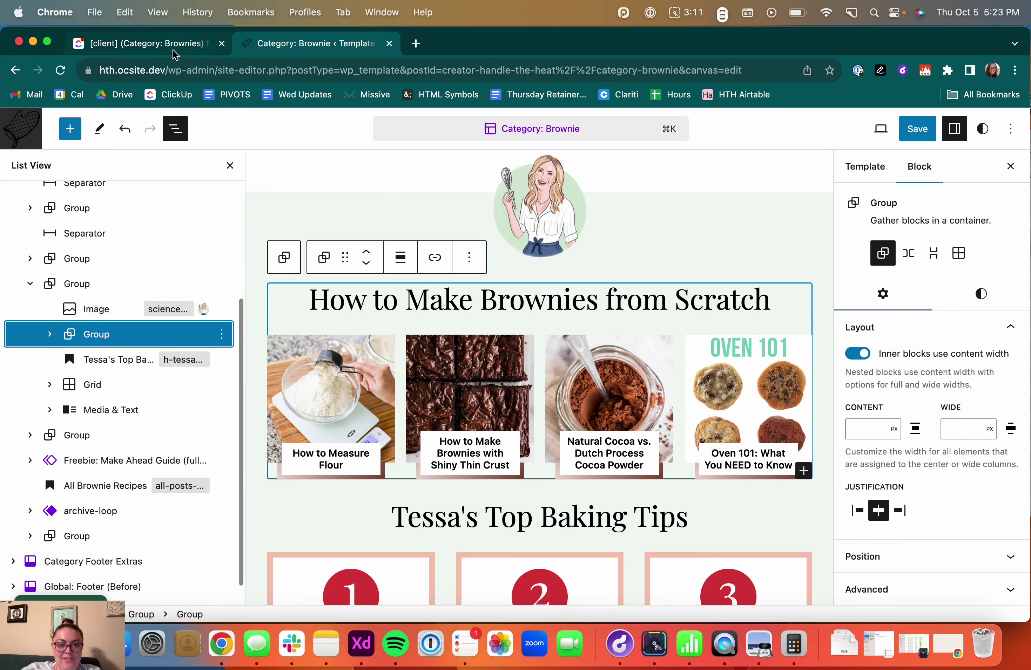
# Compare against the client's full-size screenshot in ClickUp, then return to the Brownie template.
pyautogui.click(160, 52)
pyautogui.click(618, 349)
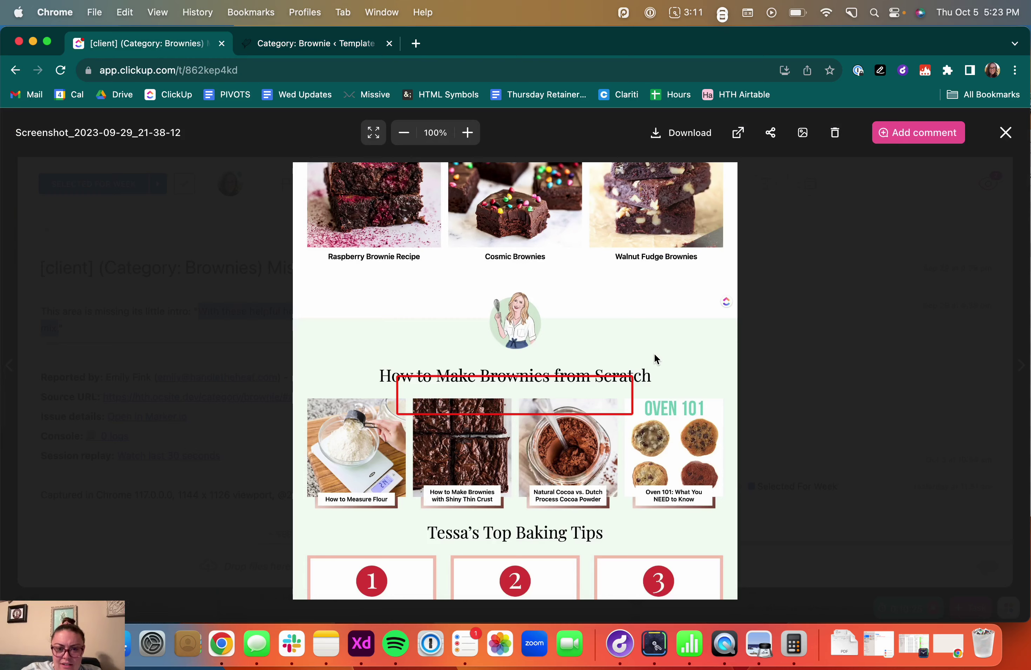
pyautogui.click(327, 44)
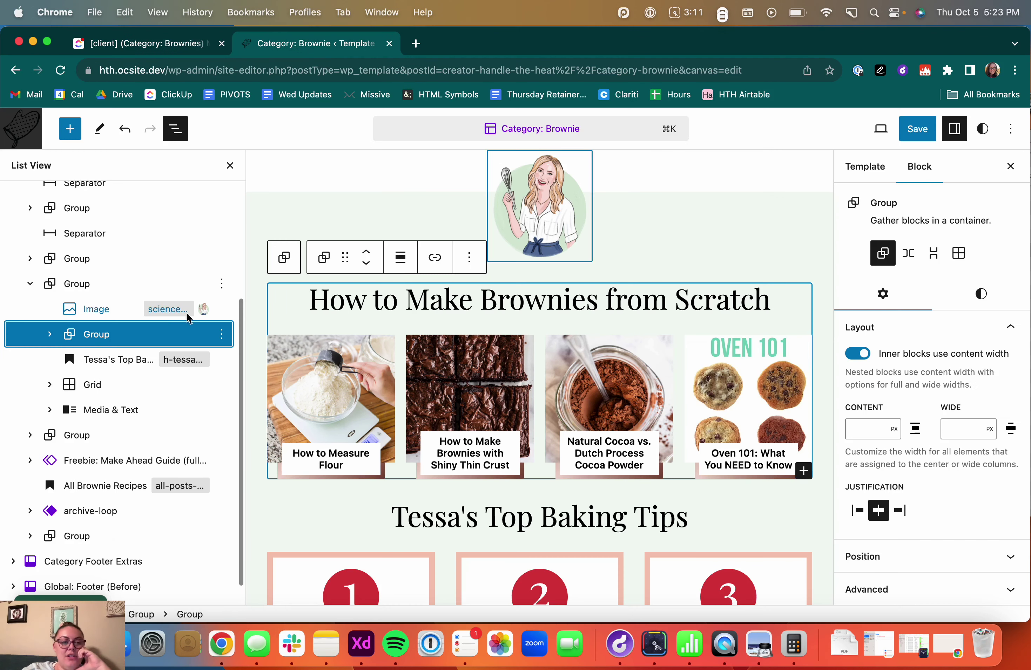
# Expand the inner group and select the 'How to Make Brownies from Scratch' heading.
pyautogui.click(51, 336)
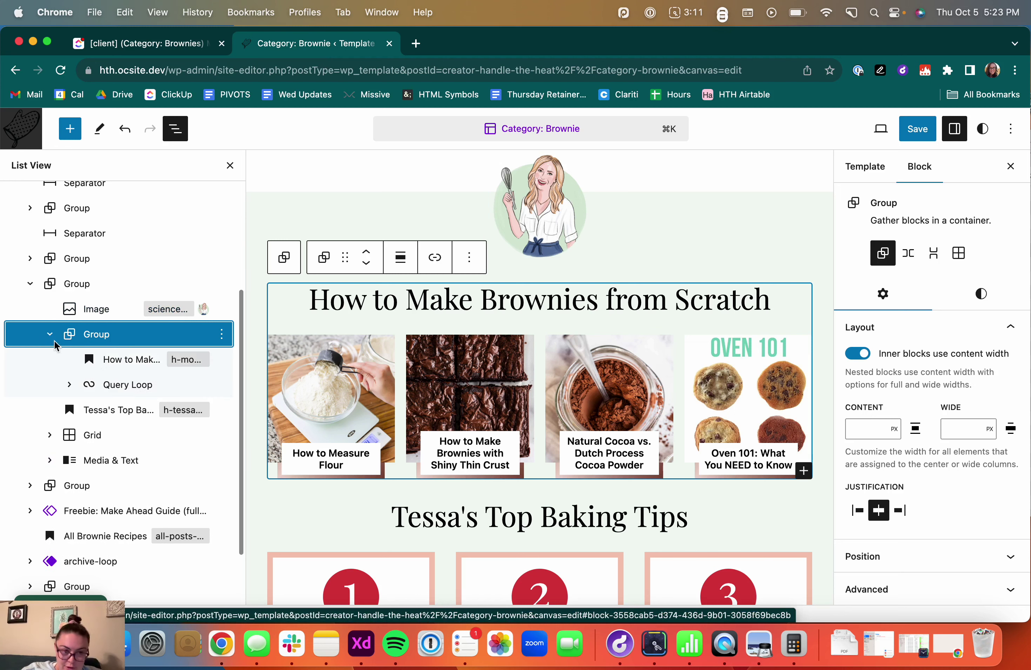
pyautogui.click(119, 357)
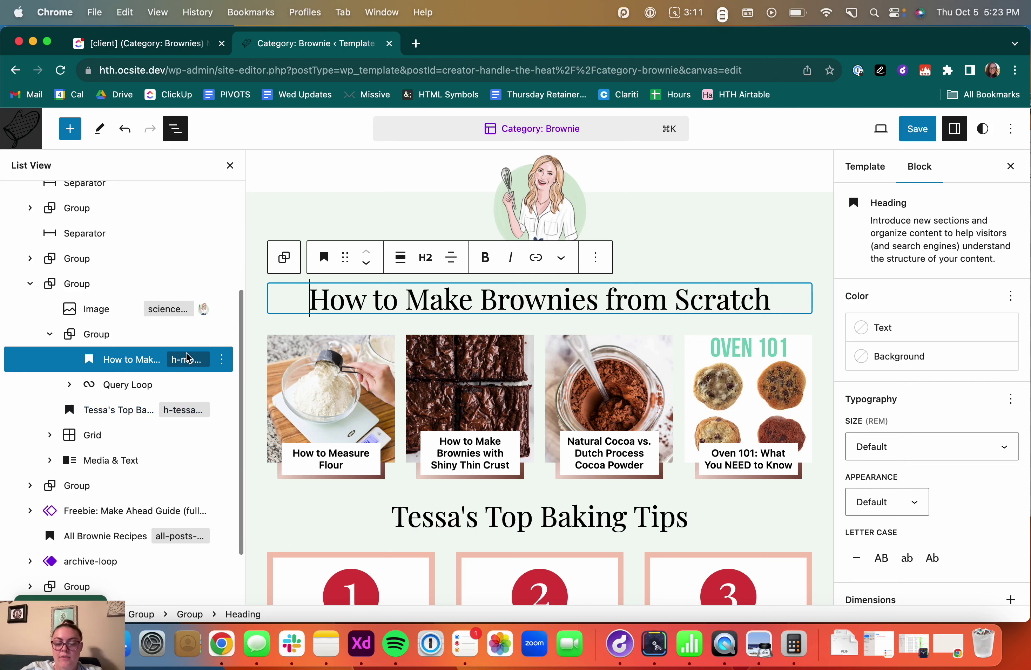
# Add a block after the heading, delete it, and try the inline inserter without adding anything.
pyautogui.click(222, 360)
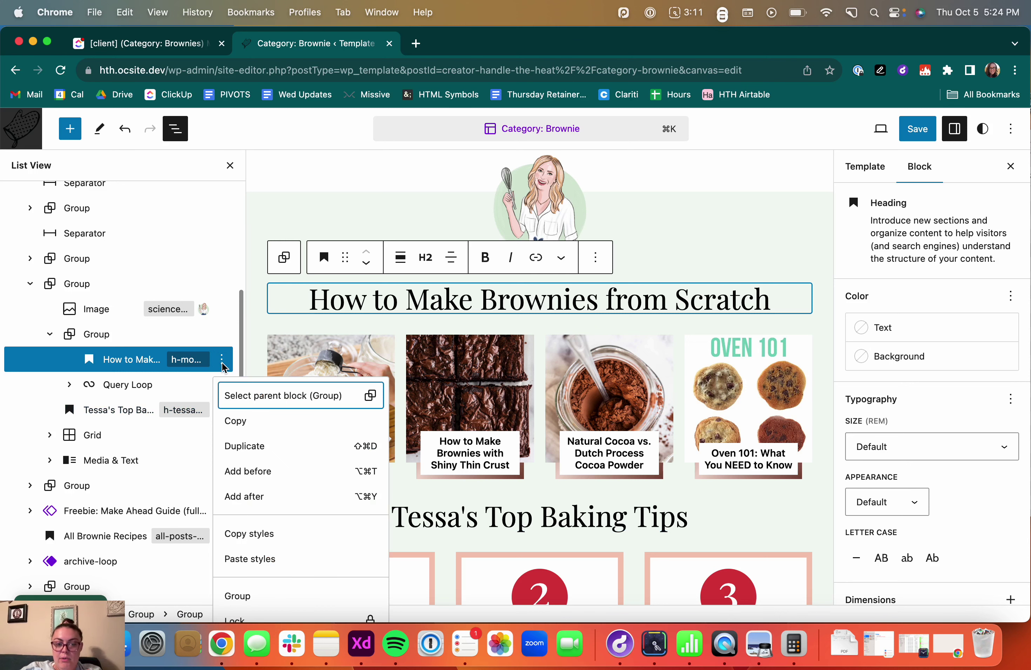
pyautogui.click(245, 497)
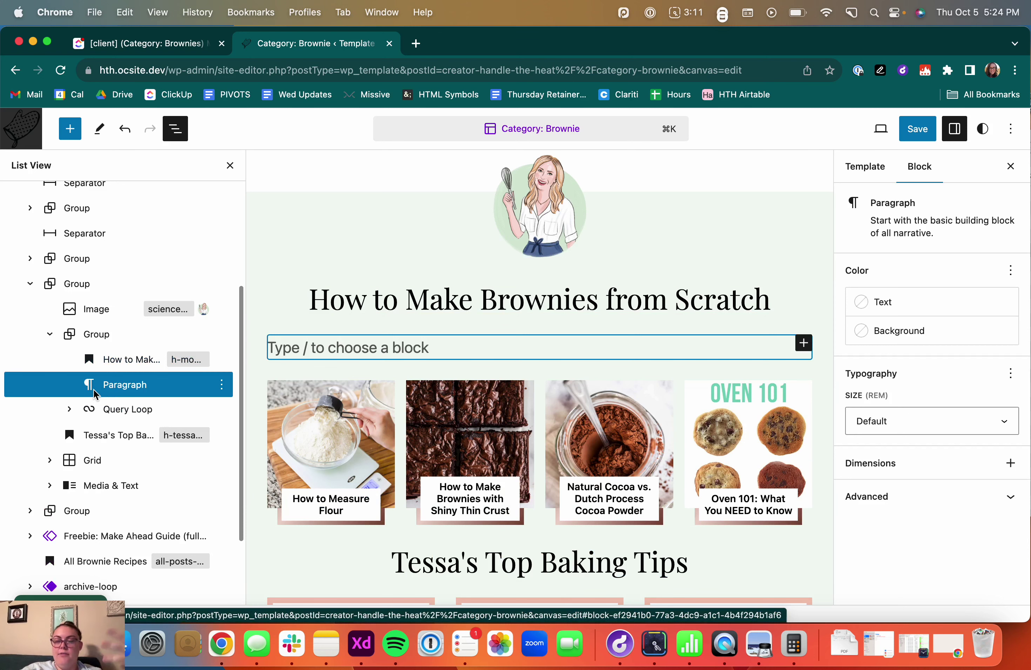
pyautogui.click(221, 386)
pyautogui.scroll(-5, 231, 344)
pyautogui.click(235, 346)
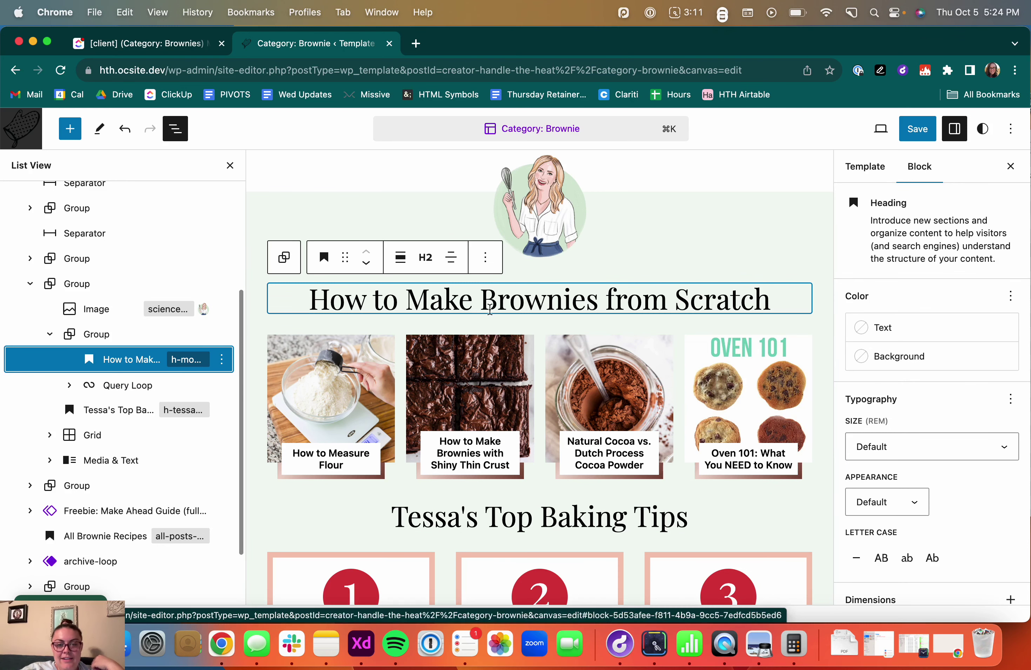
pyautogui.moveTo(540, 325)
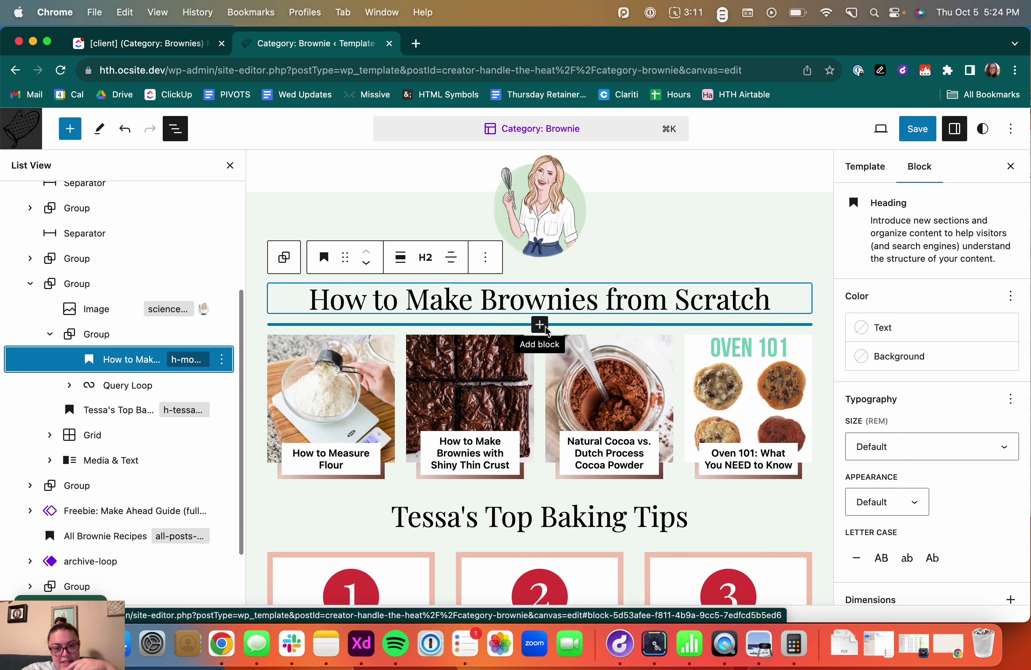
pyautogui.click(540, 324)
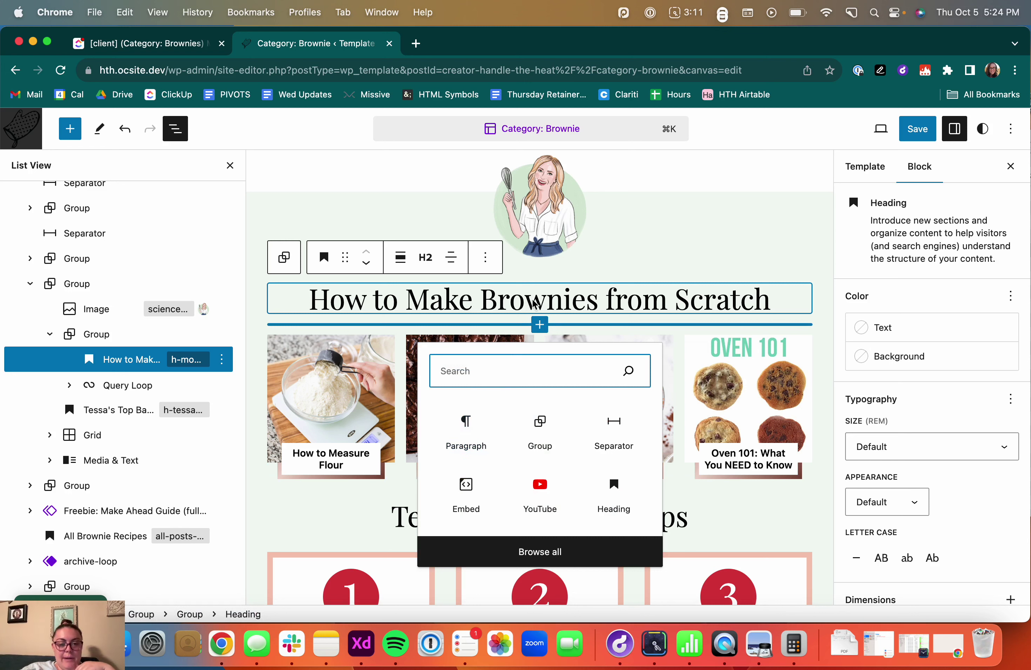
pyautogui.click(539, 325)
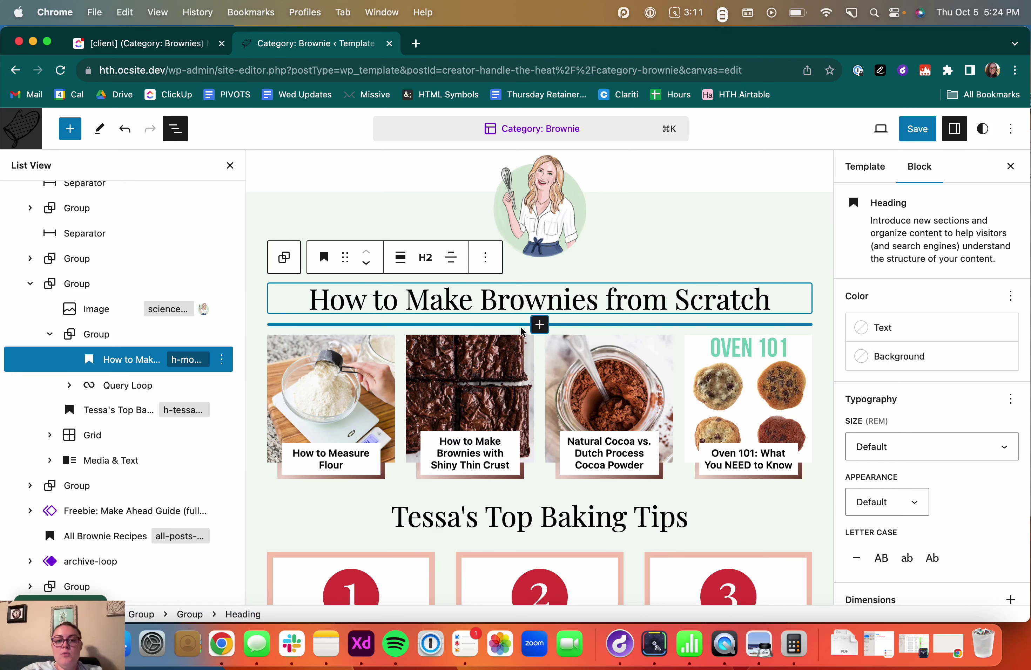
# Insert an empty paragraph directly after the 'How to Make Brownies from Scratch' heading via Add after.
pyautogui.click(222, 359)
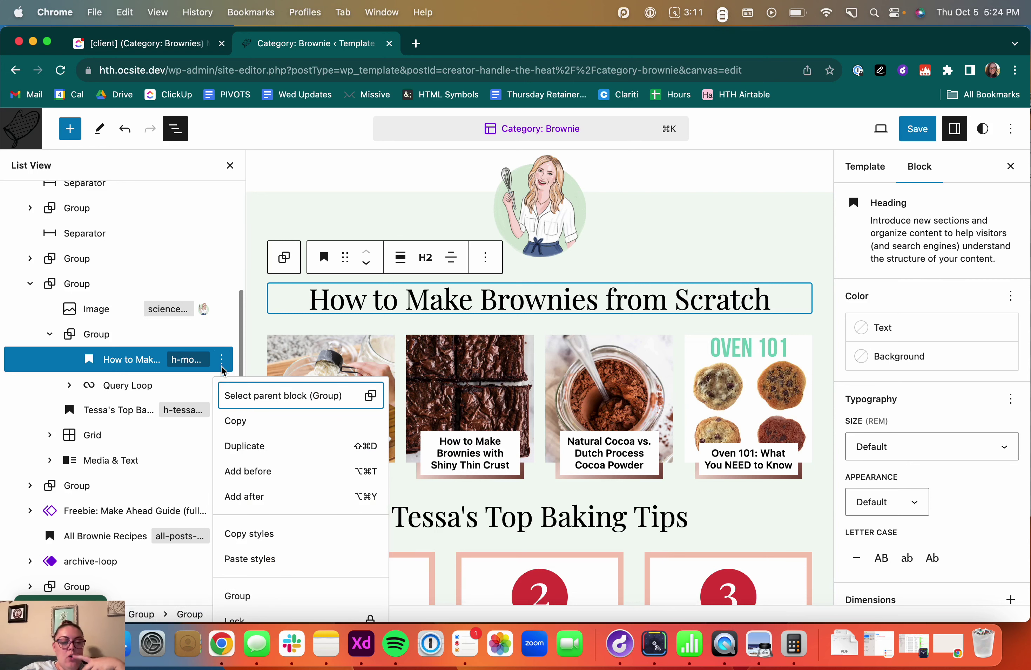
pyautogui.scroll(-5, 260, 505)
pyautogui.scroll(3, 258, 505)
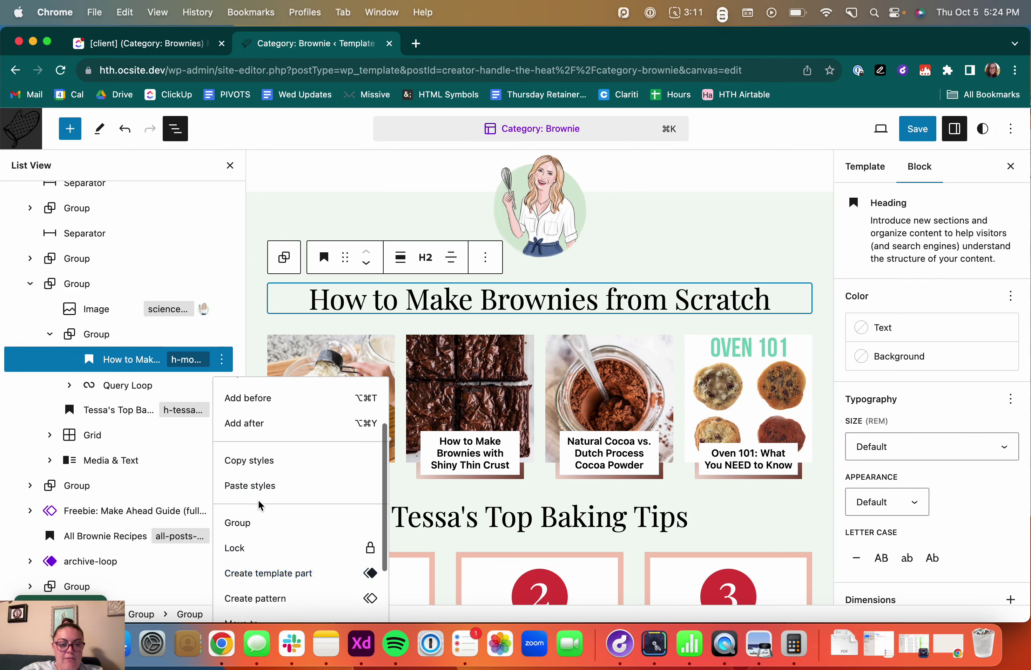
pyautogui.scroll(2, 261, 479)
pyautogui.click(265, 454)
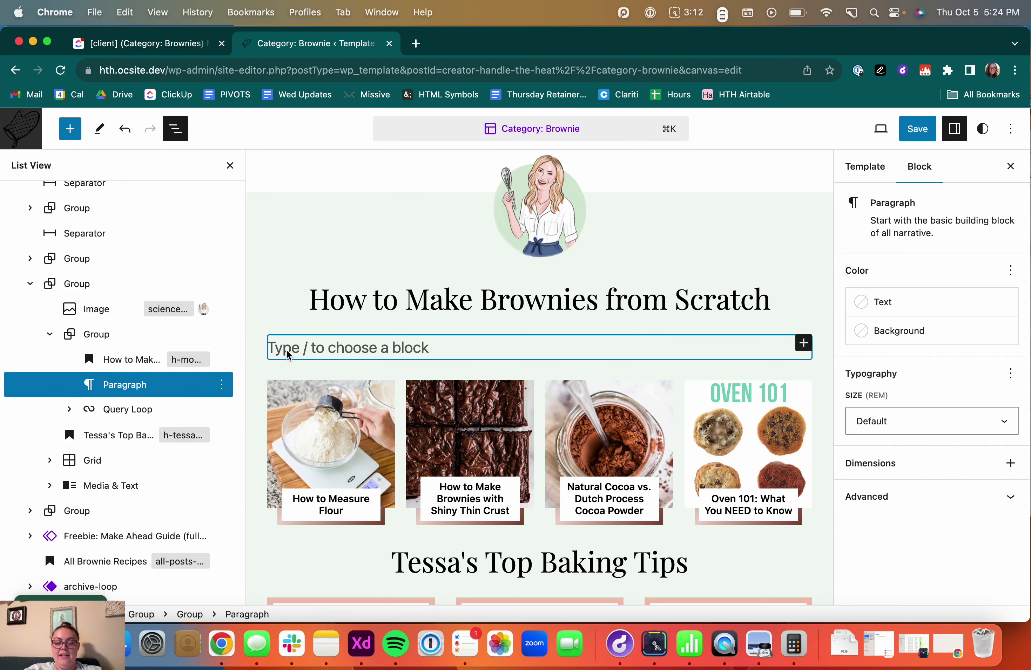
# Try the / block shortcut, clear it, then open the quick inserter on the empty block.
pyautogui.write('/')
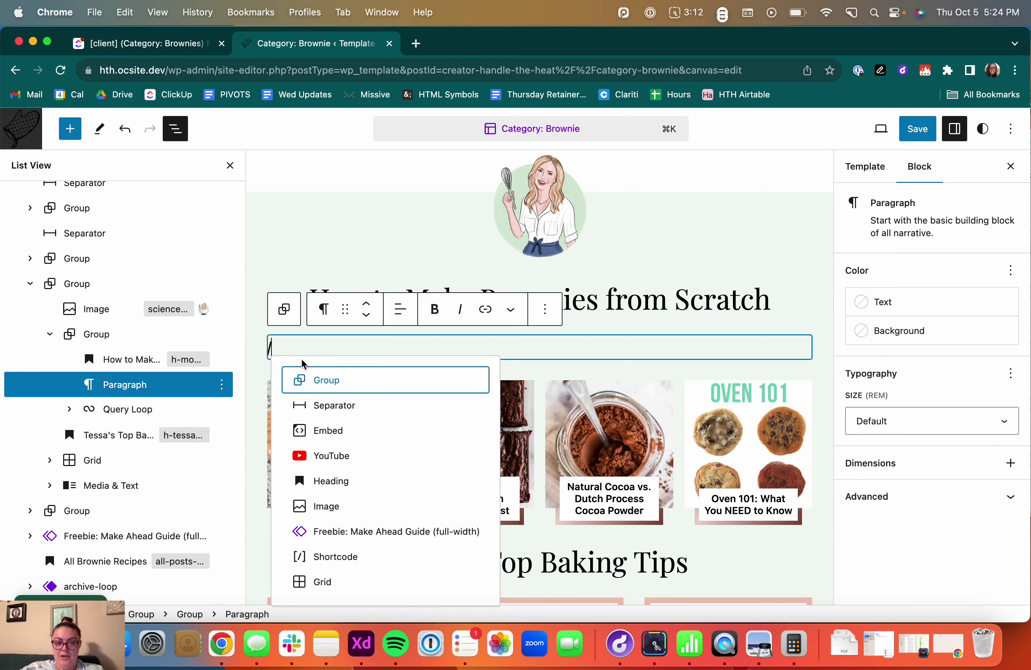
pyautogui.press('BackSpace')
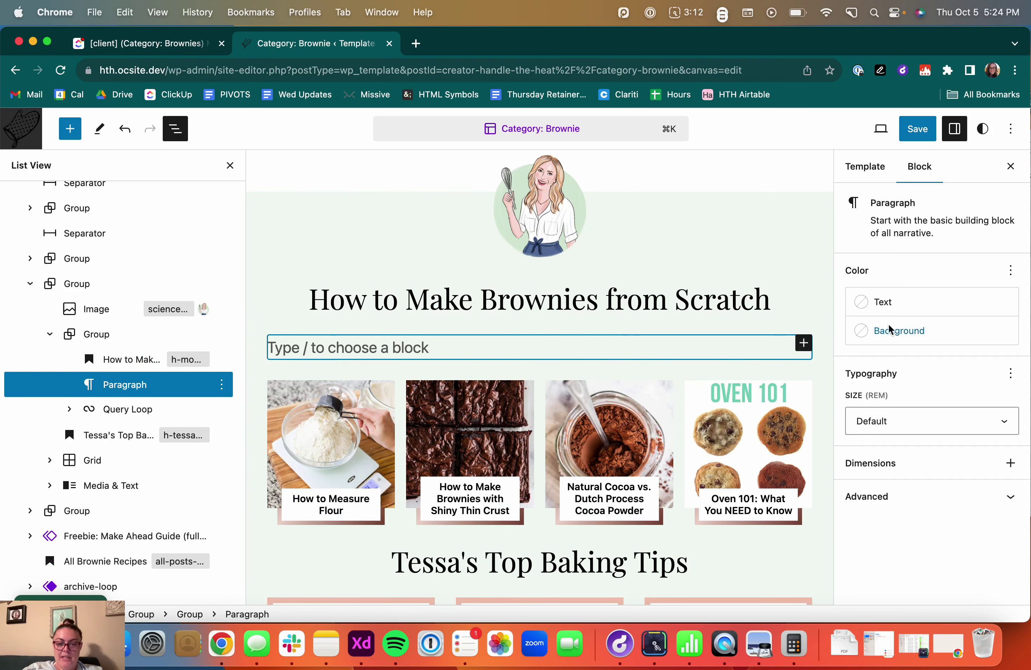
pyautogui.rightClick(804, 344)
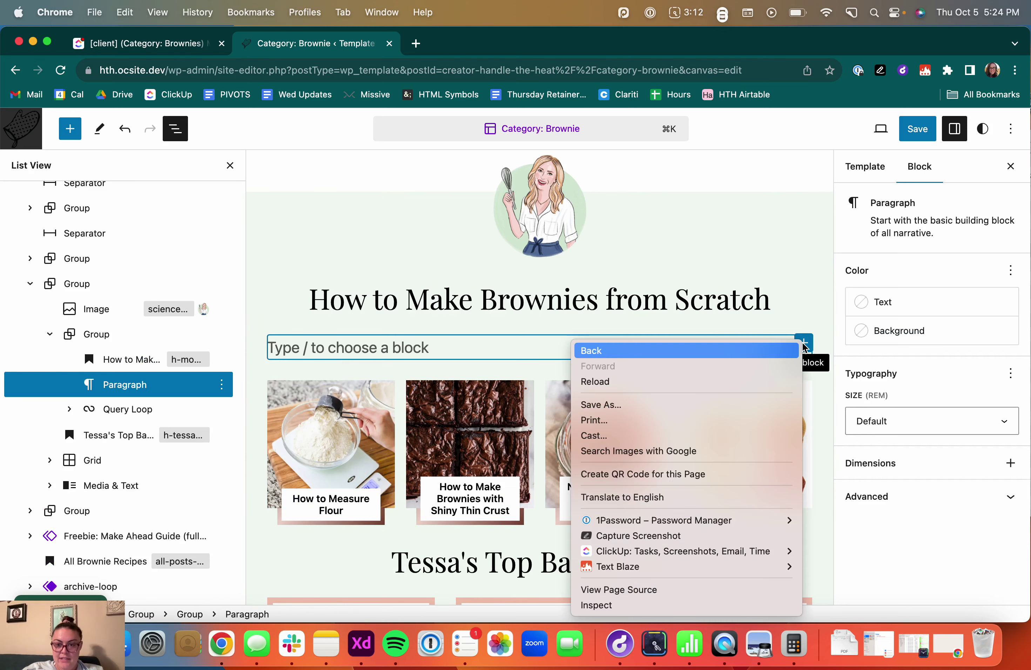
pyautogui.click(805, 344)
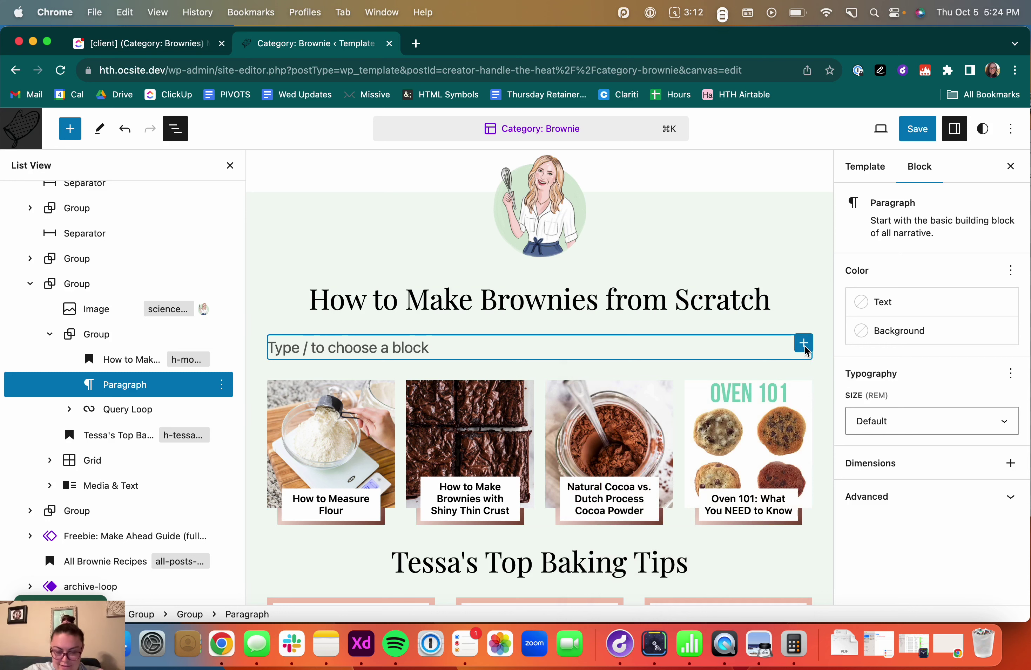
pyautogui.click(804, 345)
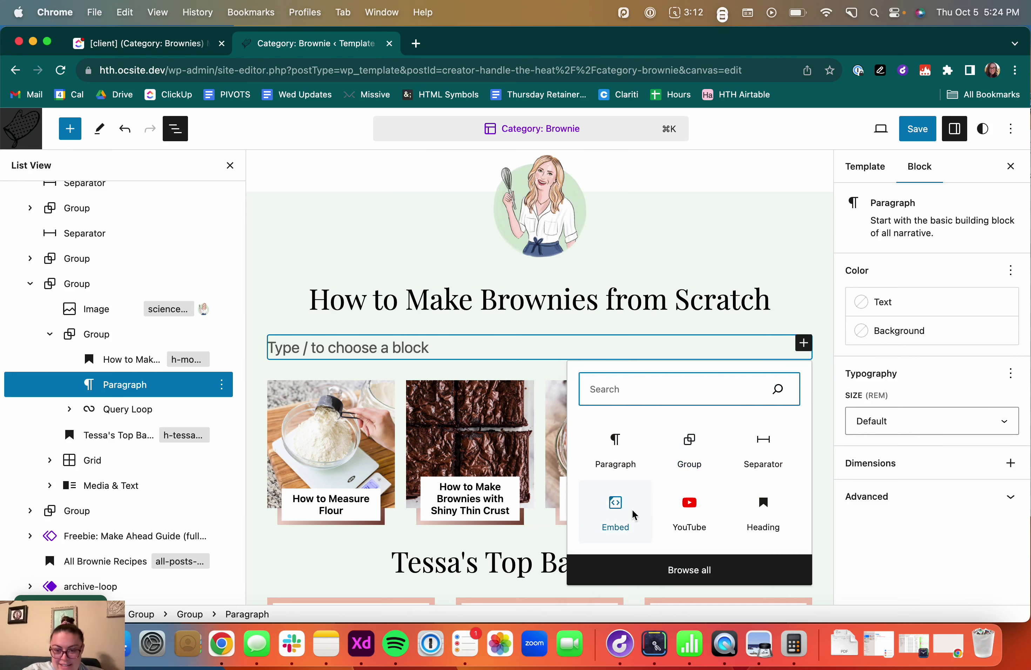
# Open the full block library and scroll through the Blocks list.
pyautogui.click(682, 575)
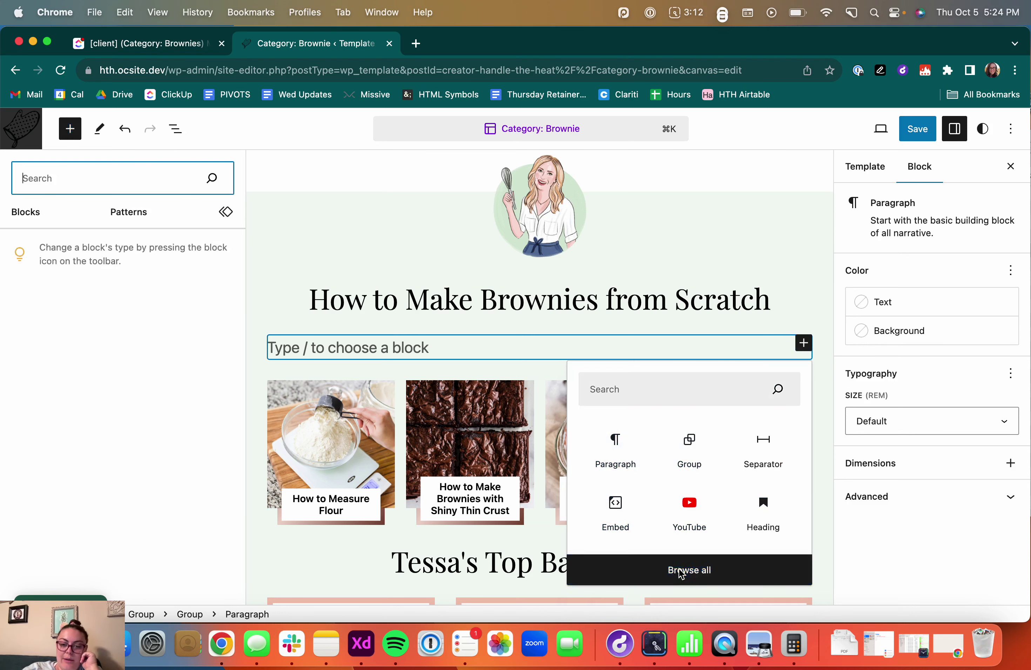
pyautogui.scroll(-3, 53, 355)
pyautogui.scroll(-15, 53, 355)
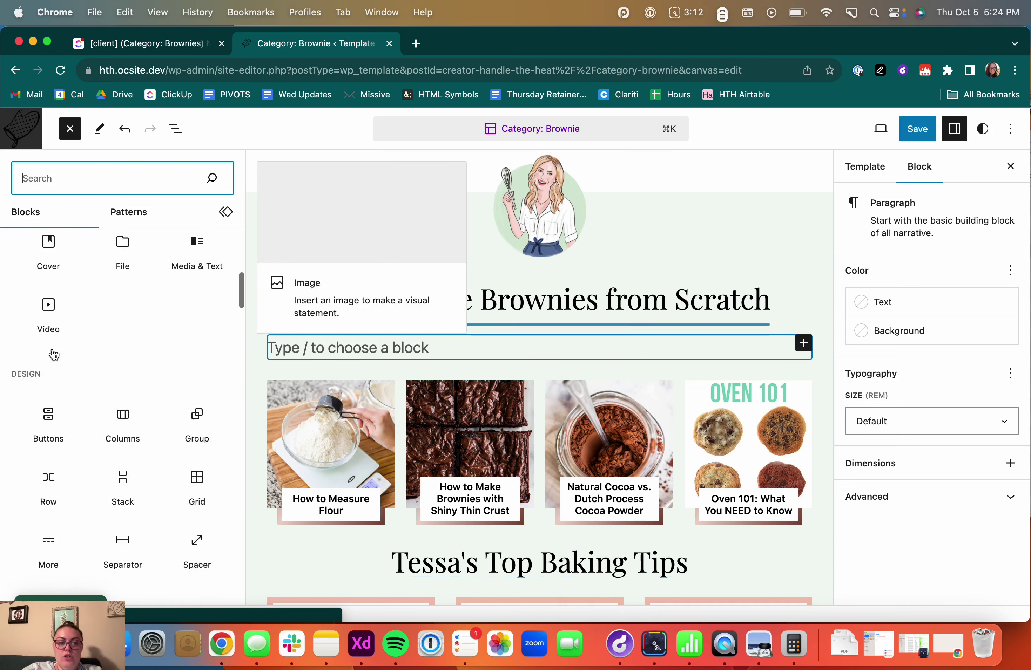
pyautogui.scroll(-15, 53, 351)
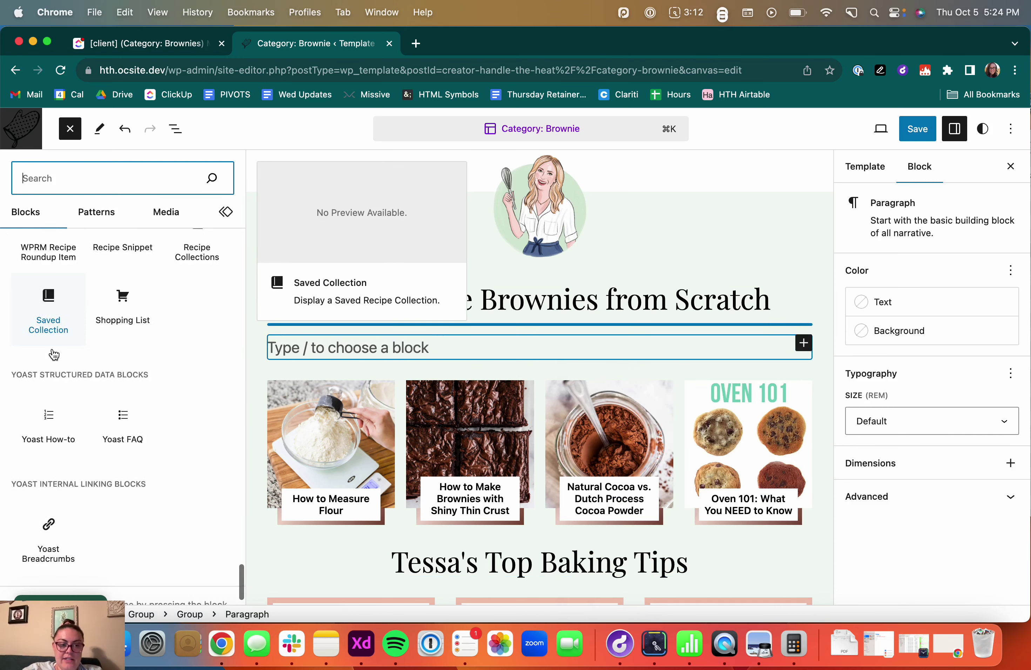
pyautogui.scroll(6, 53, 353)
pyautogui.scroll(4, 53, 355)
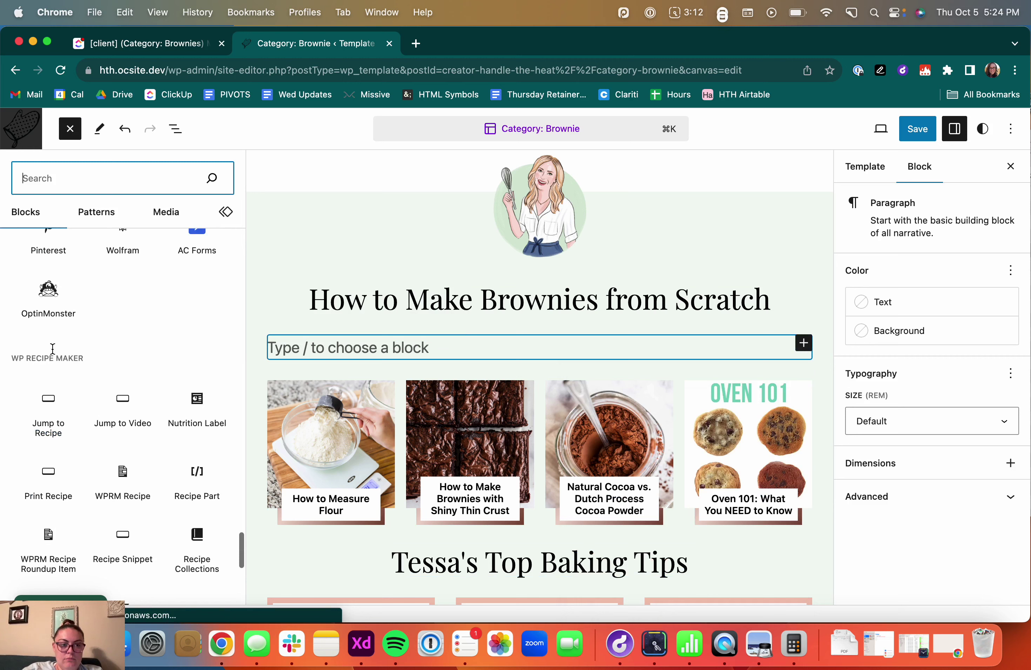
pyautogui.scroll(-10, 53, 353)
pyautogui.scroll(15, 53, 354)
pyautogui.scroll(15, 52, 352)
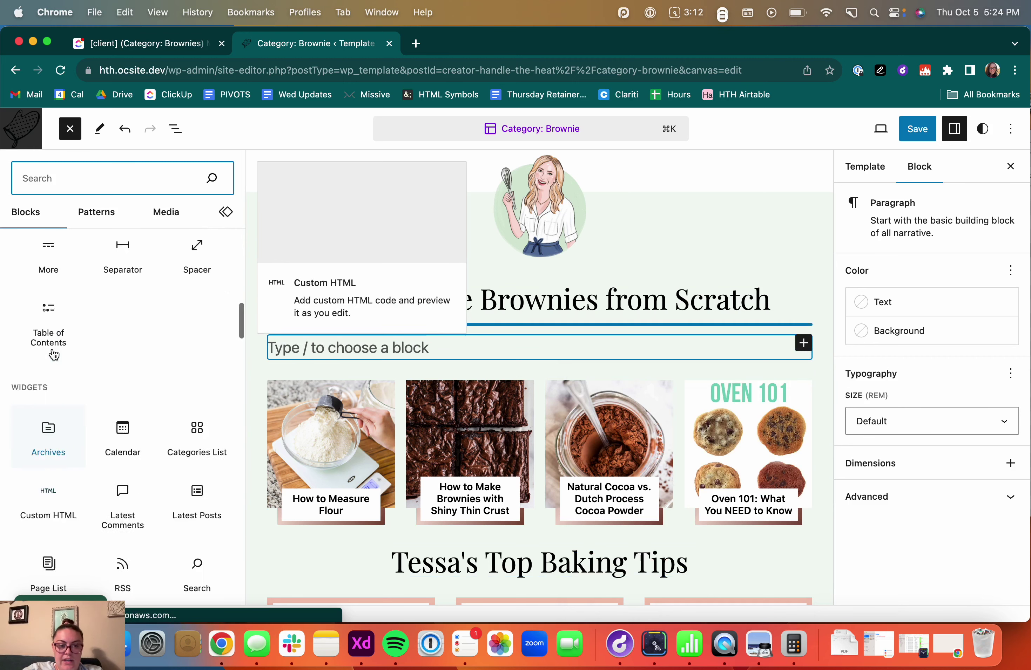
# Check the Patterns and Synced Patterns tabs, then close the library without adding anything.
pyautogui.click(87, 209)
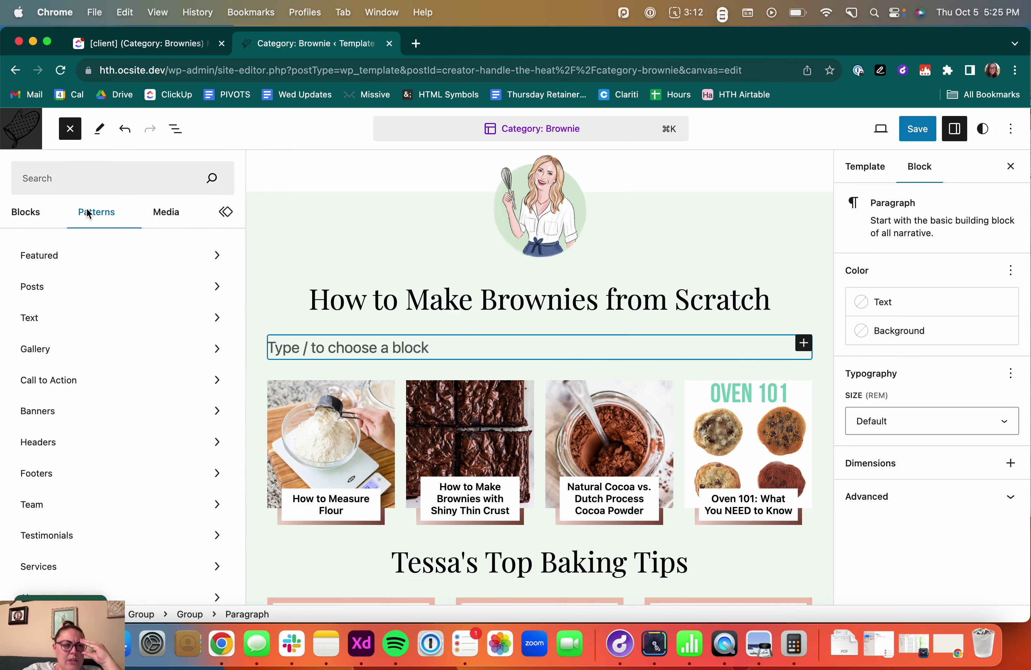
pyautogui.scroll(-3, 149, 516)
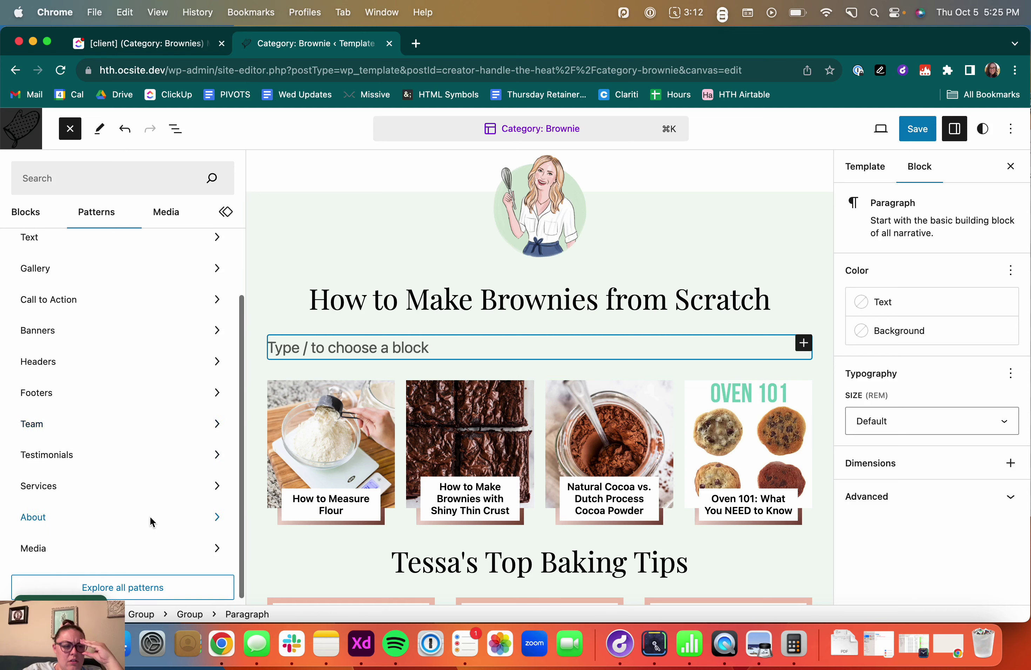
pyautogui.scroll(5, 150, 518)
pyautogui.click(231, 218)
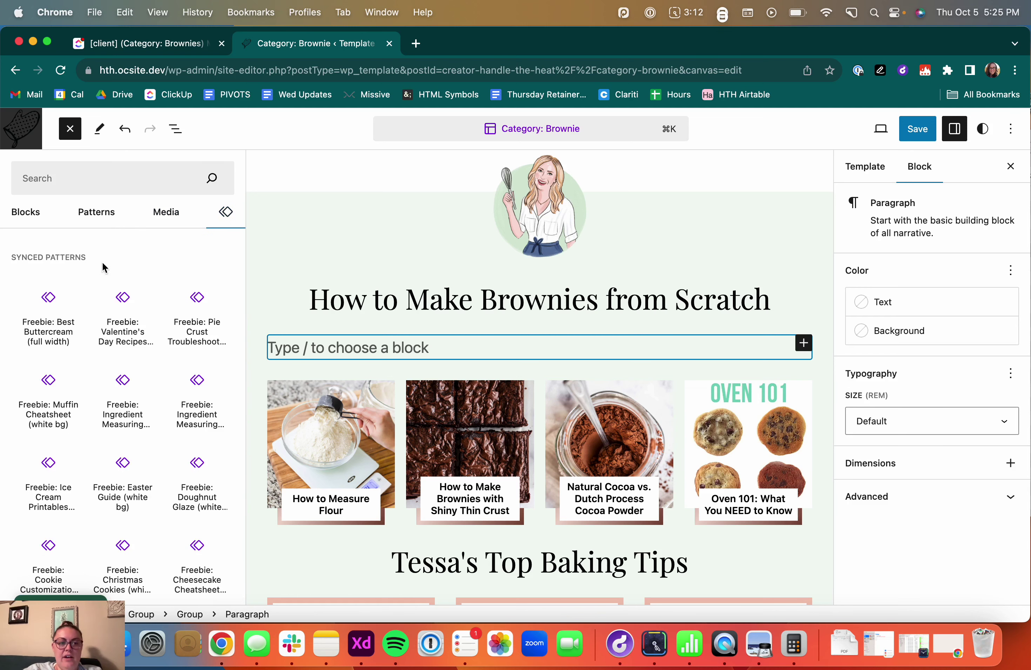
pyautogui.moveTo(55, 320)
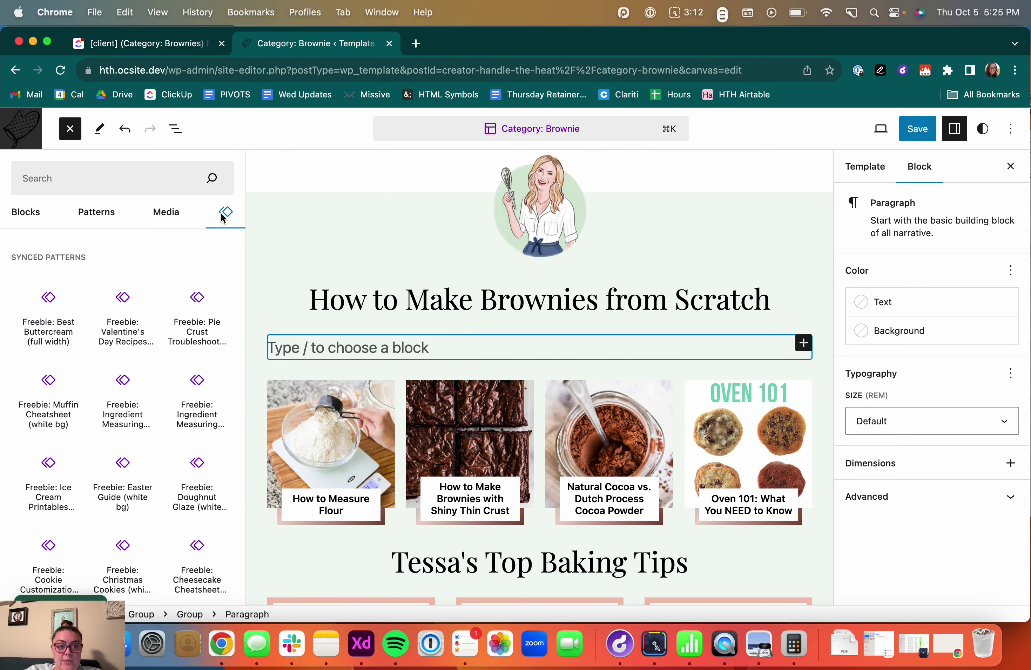
pyautogui.click(44, 212)
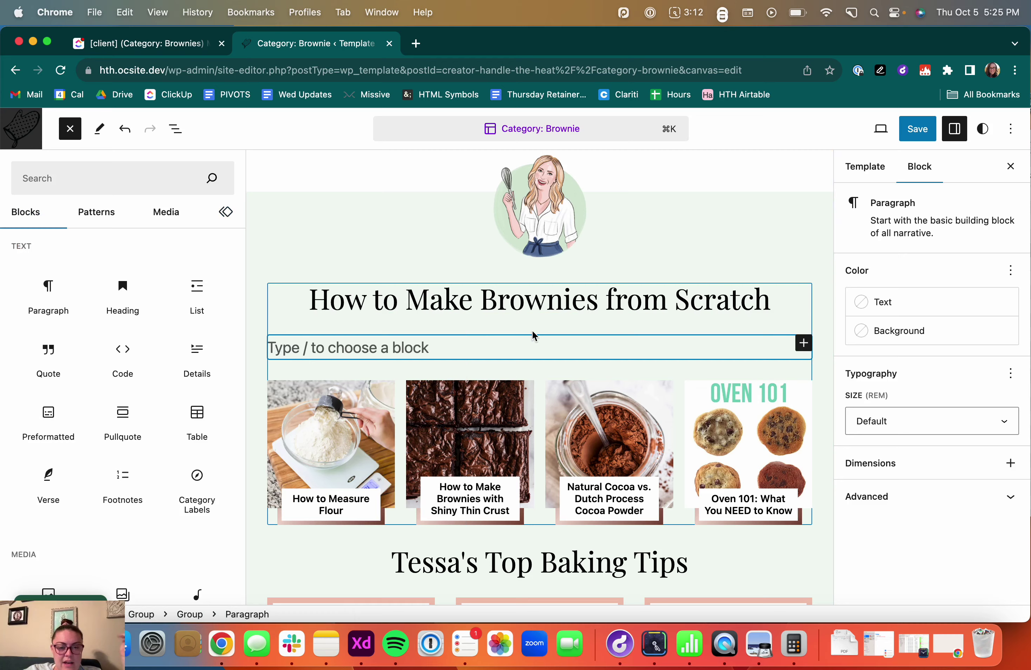
pyautogui.press('Escape')
pyautogui.scroll(-10, 304, 347)
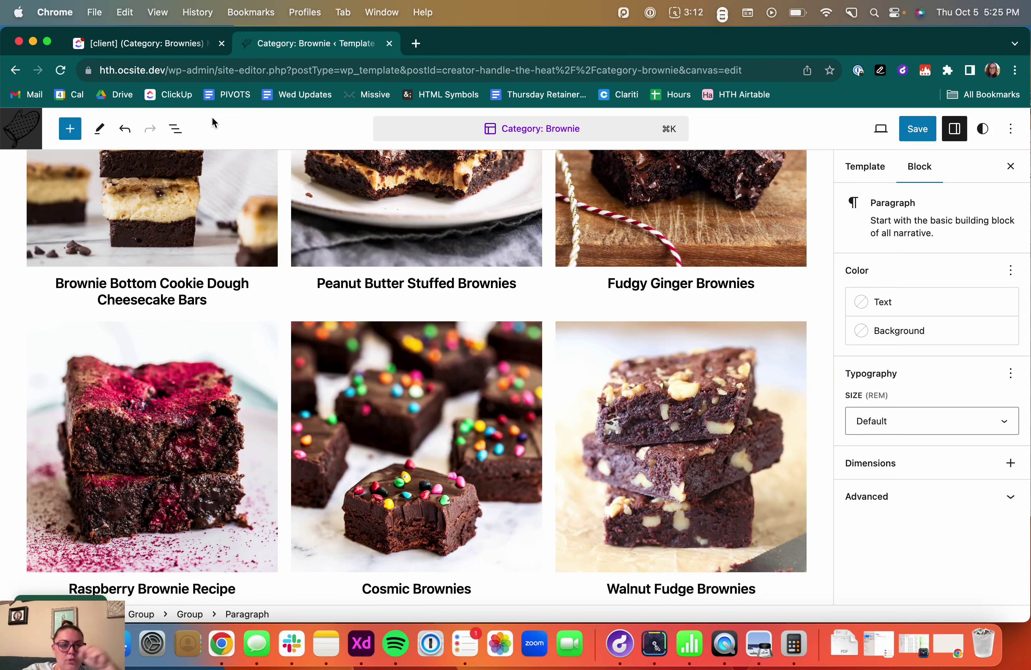
# Open List View and select the 'How to Make Brownies from Scratch' heading.
pyautogui.click(175, 130)
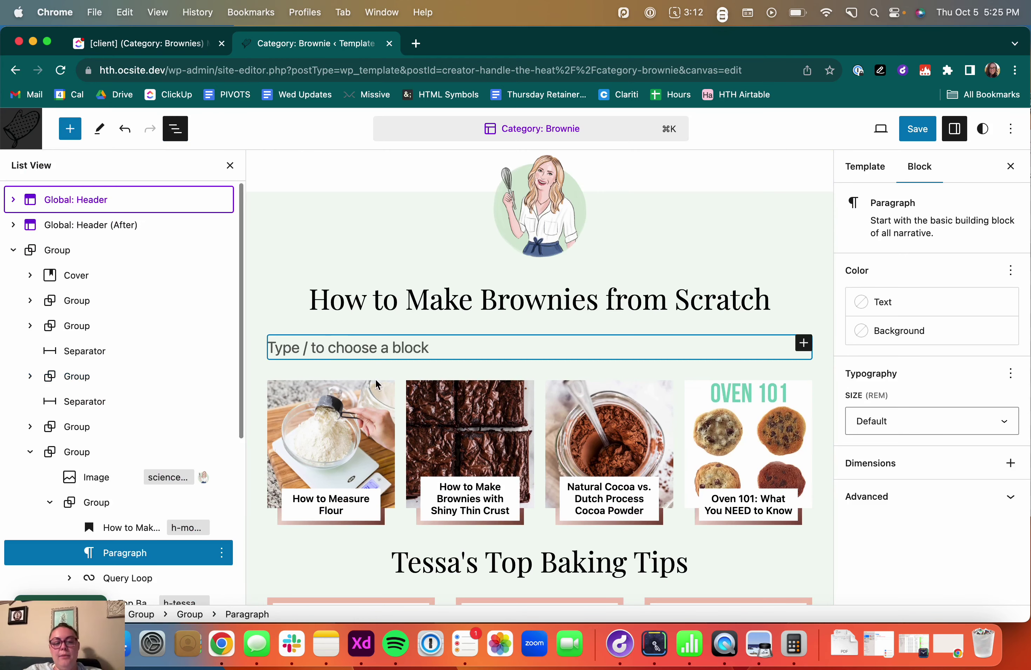
pyautogui.scroll(-2, 296, 479)
pyautogui.scroll(3, 463, 333)
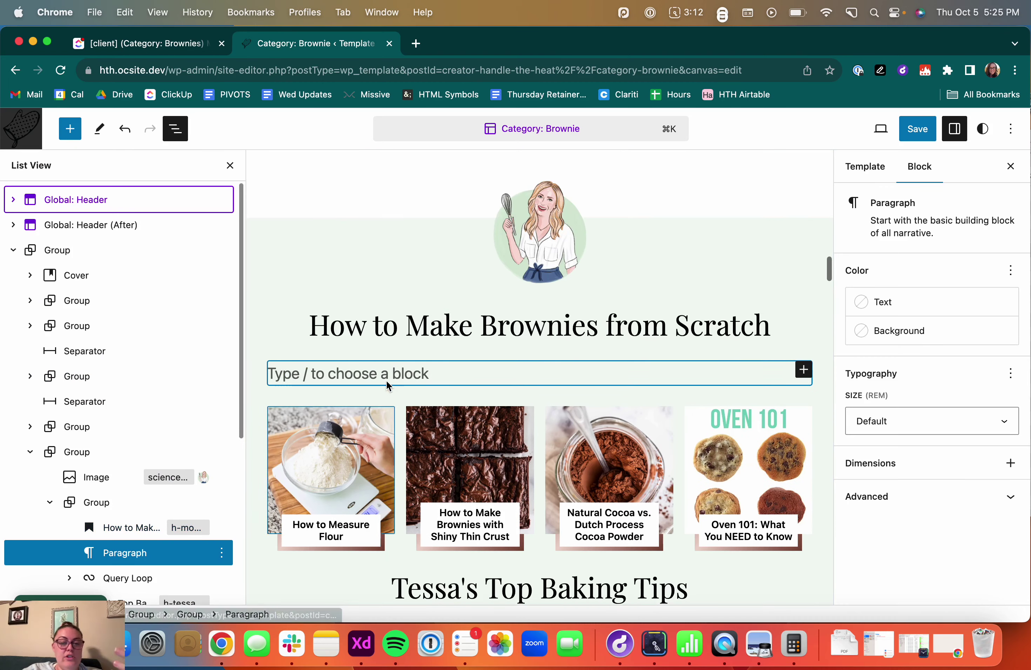
pyautogui.scroll(-3, 154, 537)
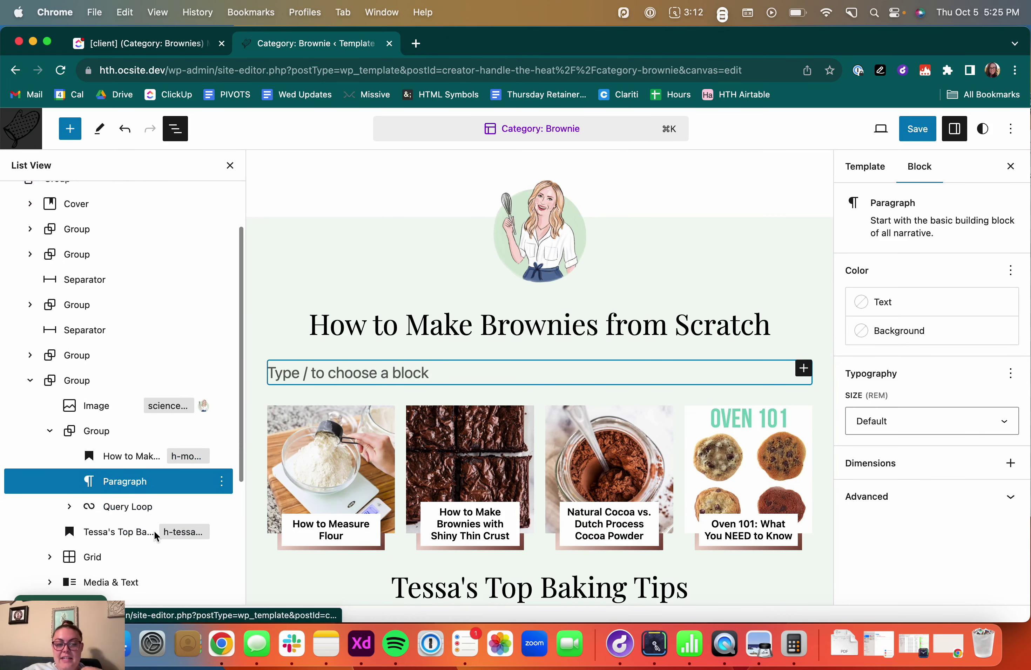
pyautogui.click(115, 464)
pyautogui.click(222, 456)
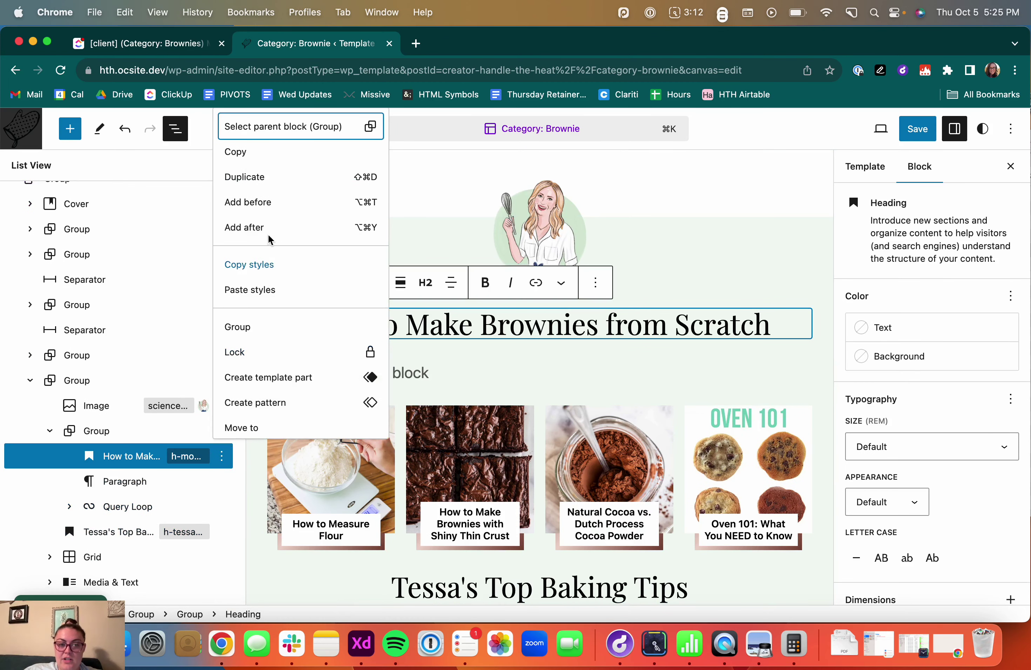
pyautogui.click(128, 461)
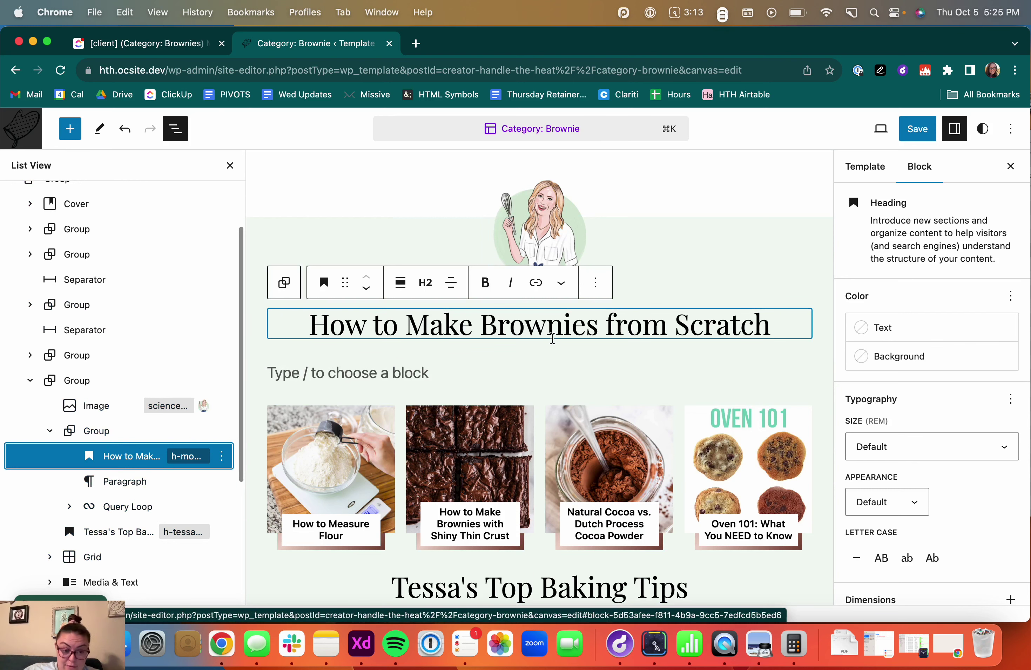
# Paste 'With these helpful how-to articles, you'll never go back to boxed brownie mix.' into the empty paragraph.
pyautogui.click(350, 380)
pyautogui.click(285, 374)
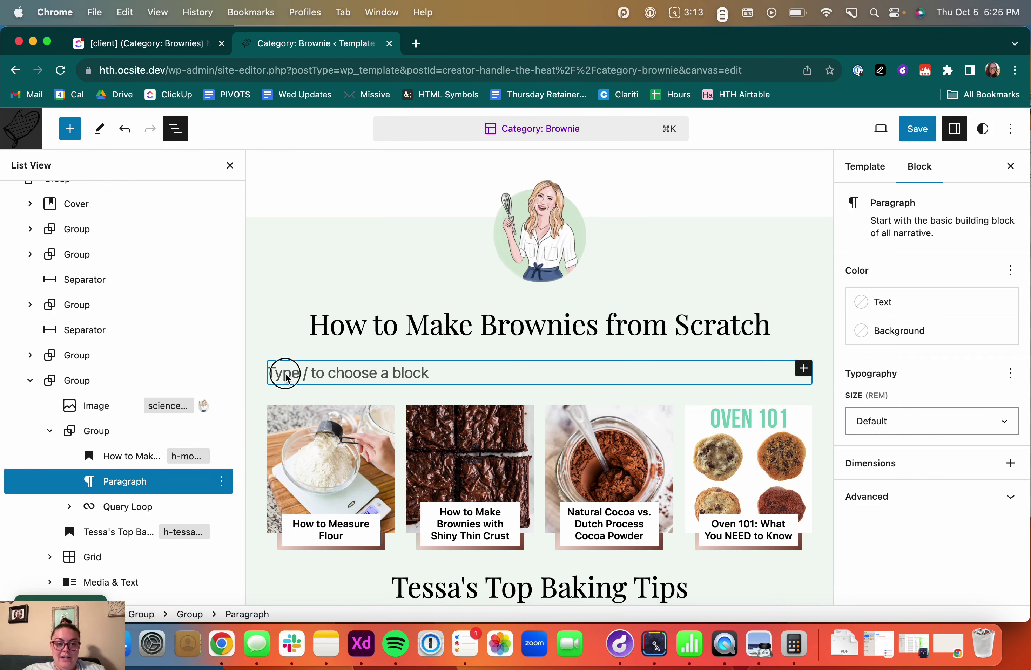
pyautogui.click(282, 372)
pyautogui.click(282, 373)
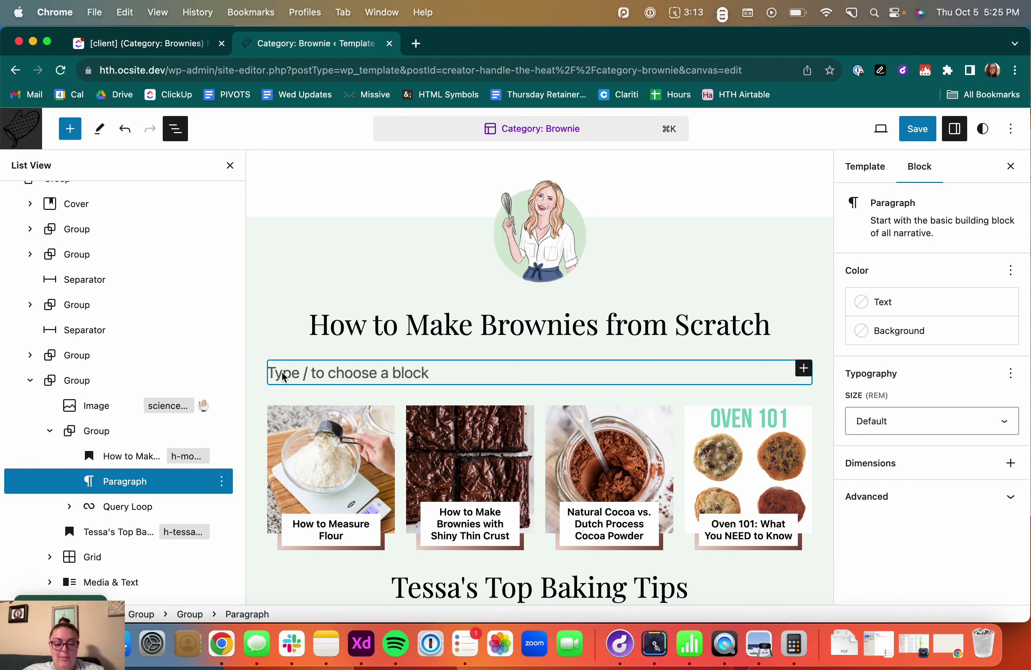
pyautogui.write("With these helpful how-to articles, you'll never go back to boxed brownie mix.")
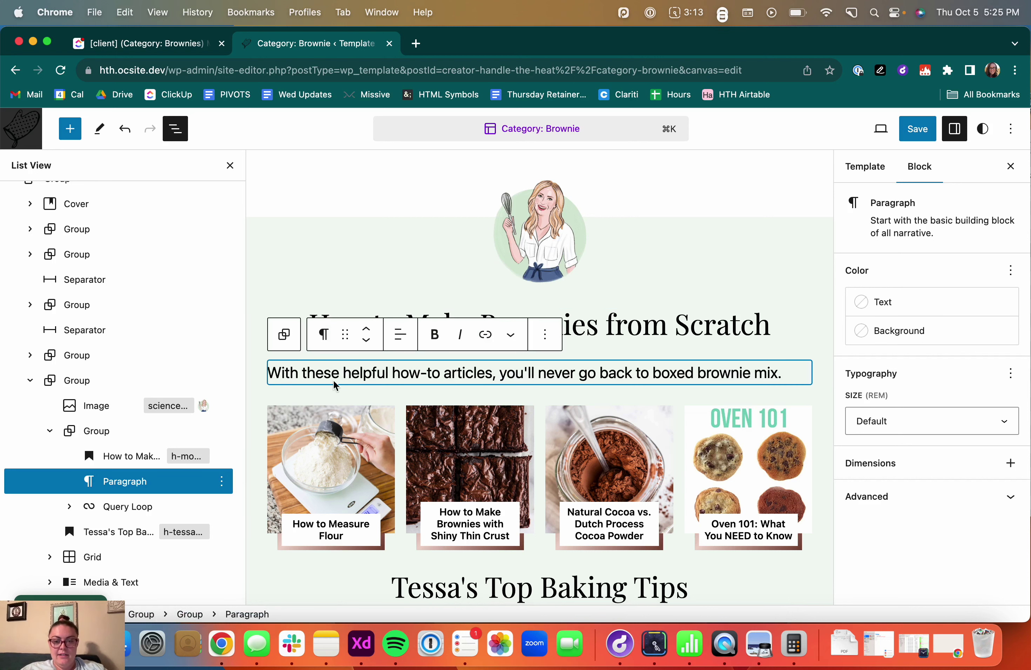
pyautogui.click(404, 305)
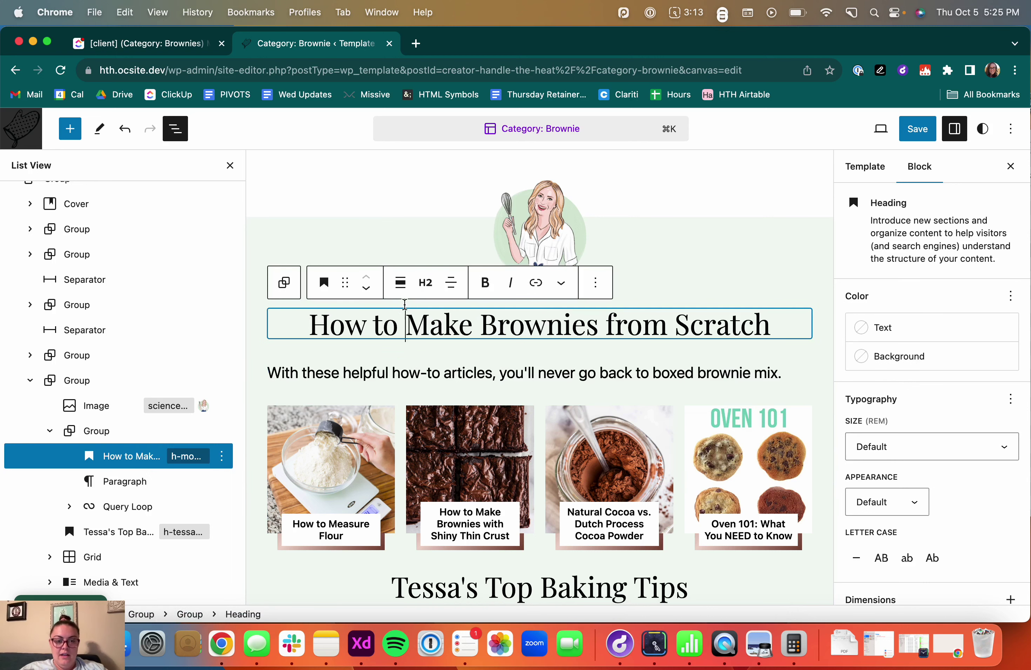
pyautogui.click(394, 370)
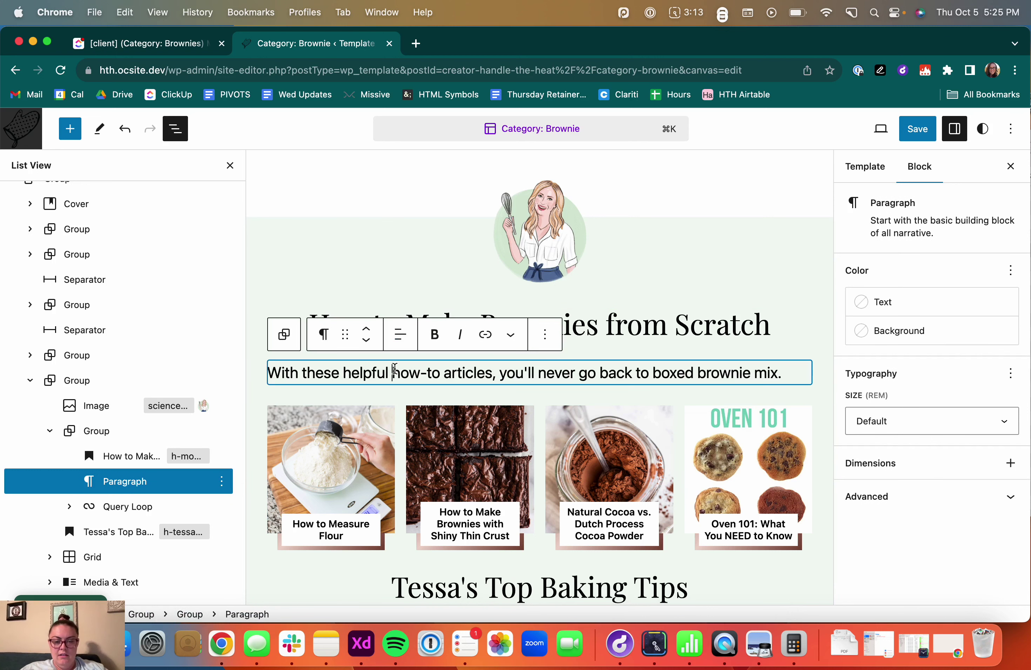
# Load hth.ocsite.dev in a new tab and view the Donut category's centered How to Make Doughnuts intro.
pyautogui.click(416, 43)
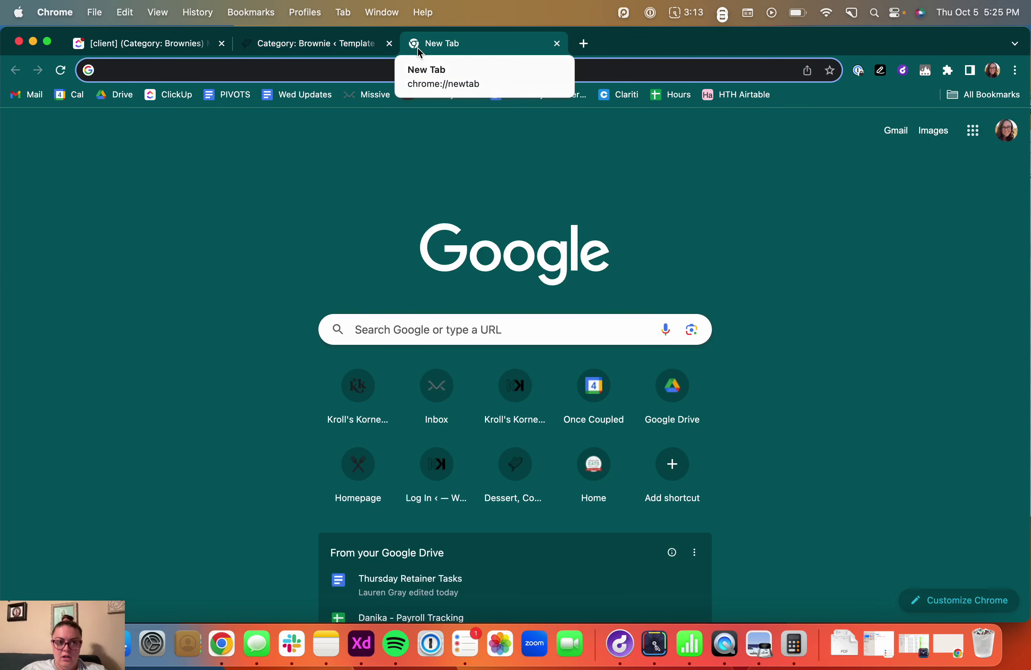
pyautogui.write('hth.ocsite.dev')
pyautogui.press('Return')
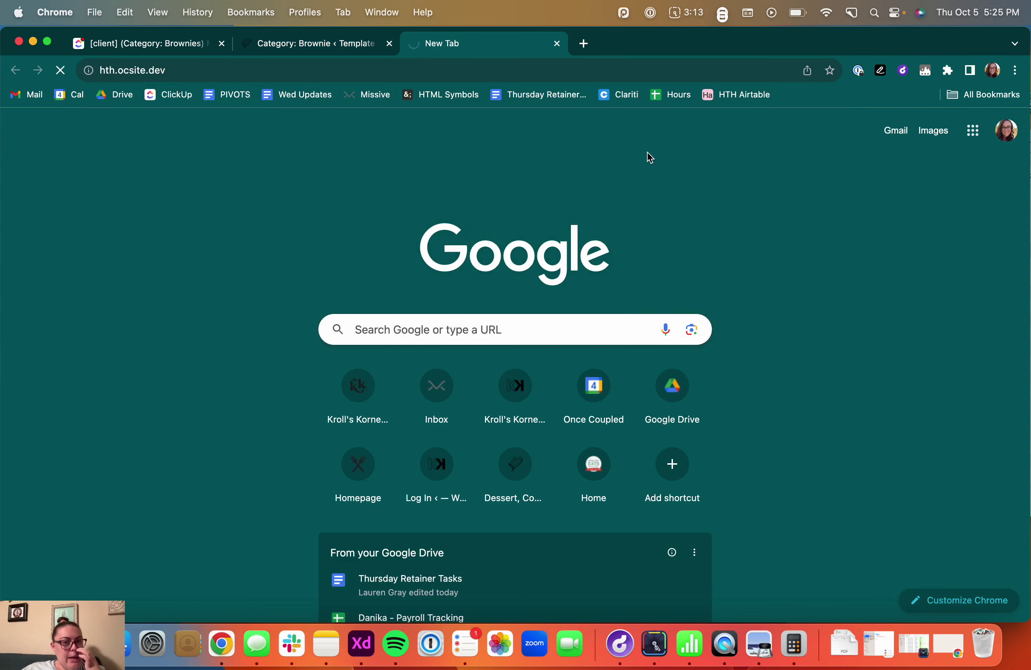
pyautogui.moveTo(647, 161)
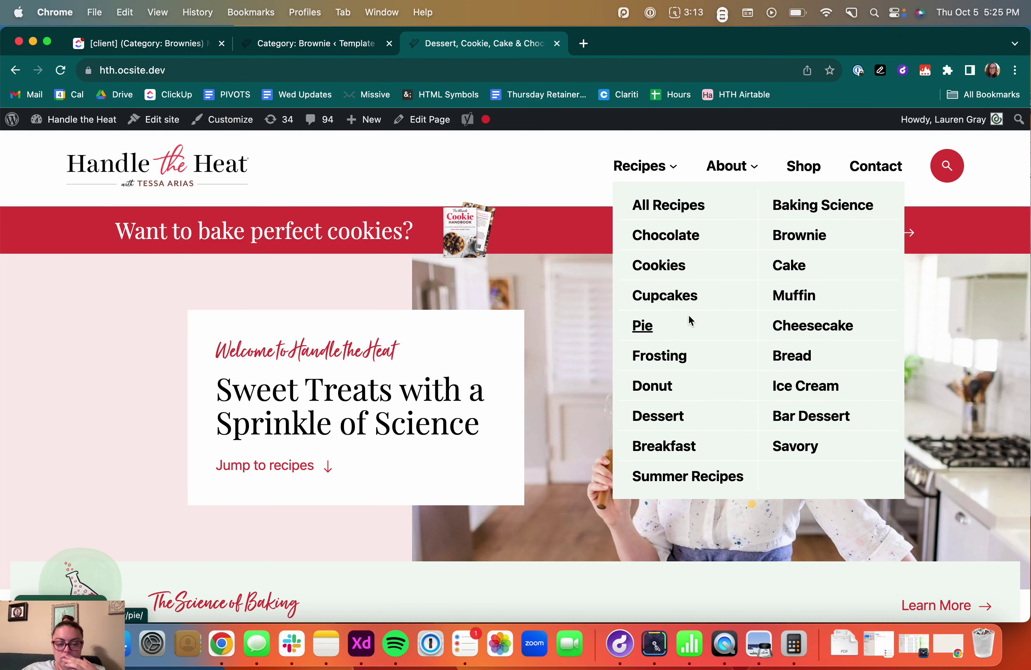
pyautogui.click(665, 399)
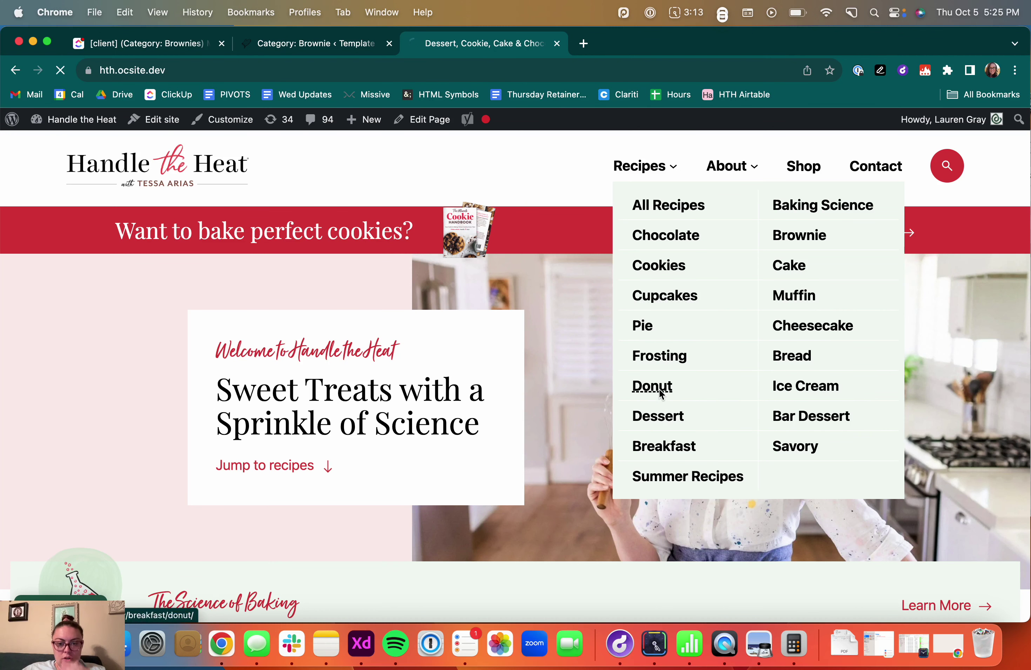
pyautogui.scroll(-20, 144, 465)
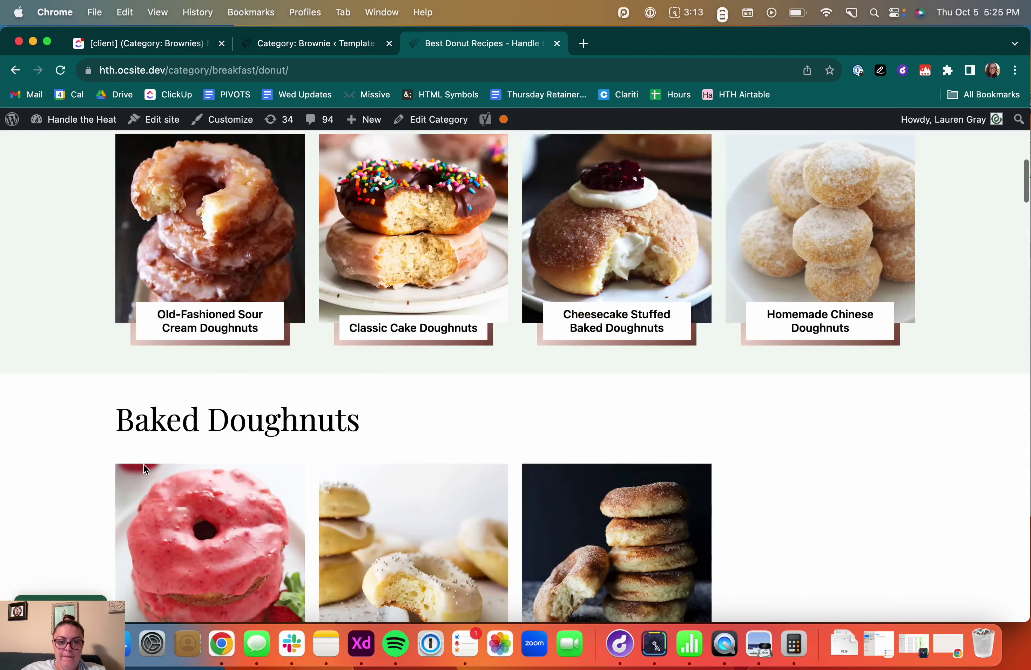
pyautogui.scroll(2, 443, 282)
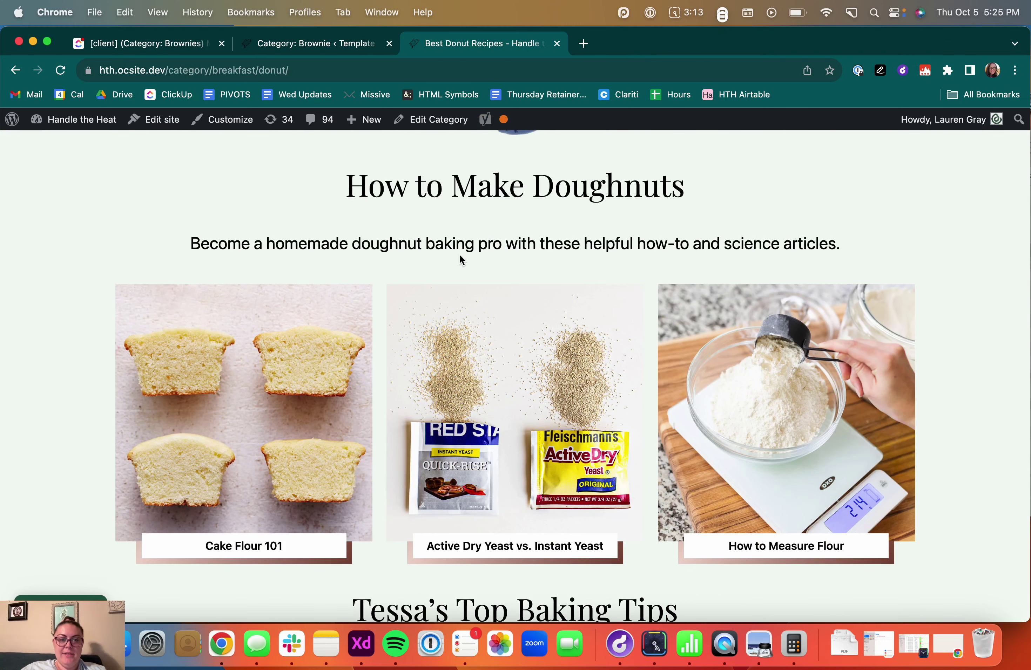
pyautogui.scroll(6, 460, 259)
# Center-align the intro paragraph beneath the brownies heading in the Category: Brownie template.
pyautogui.click(322, 45)
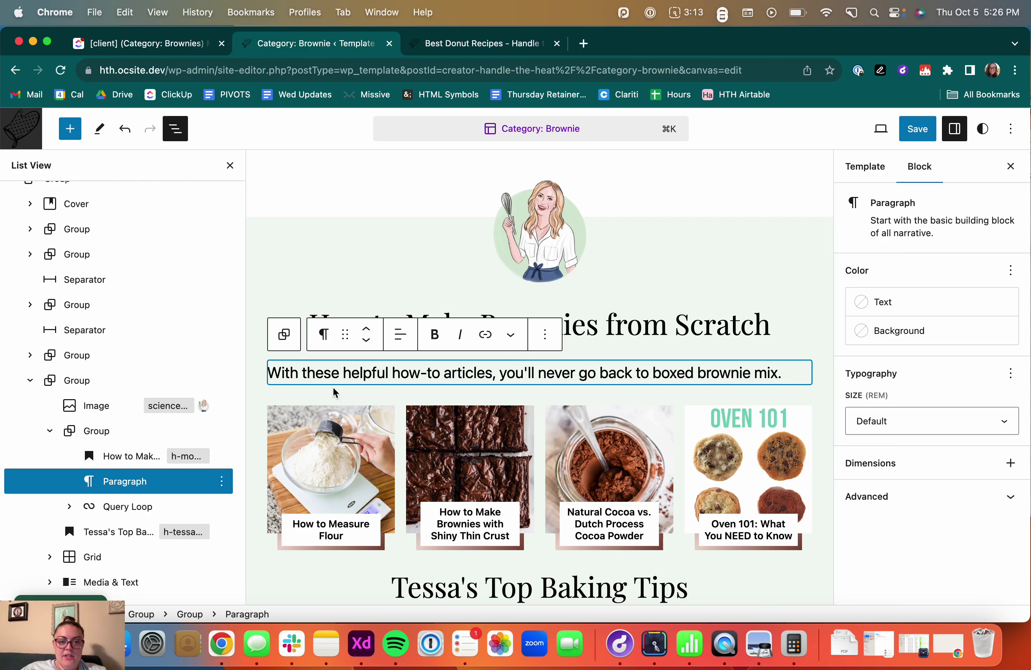
pyautogui.click(673, 304)
pyautogui.click(618, 375)
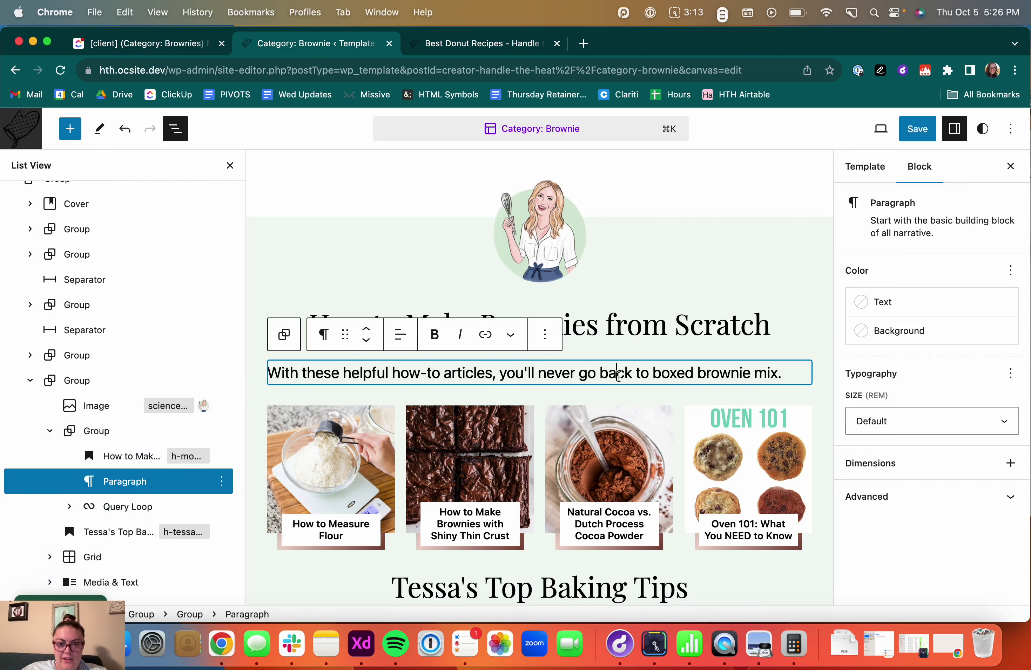
pyautogui.click(401, 340)
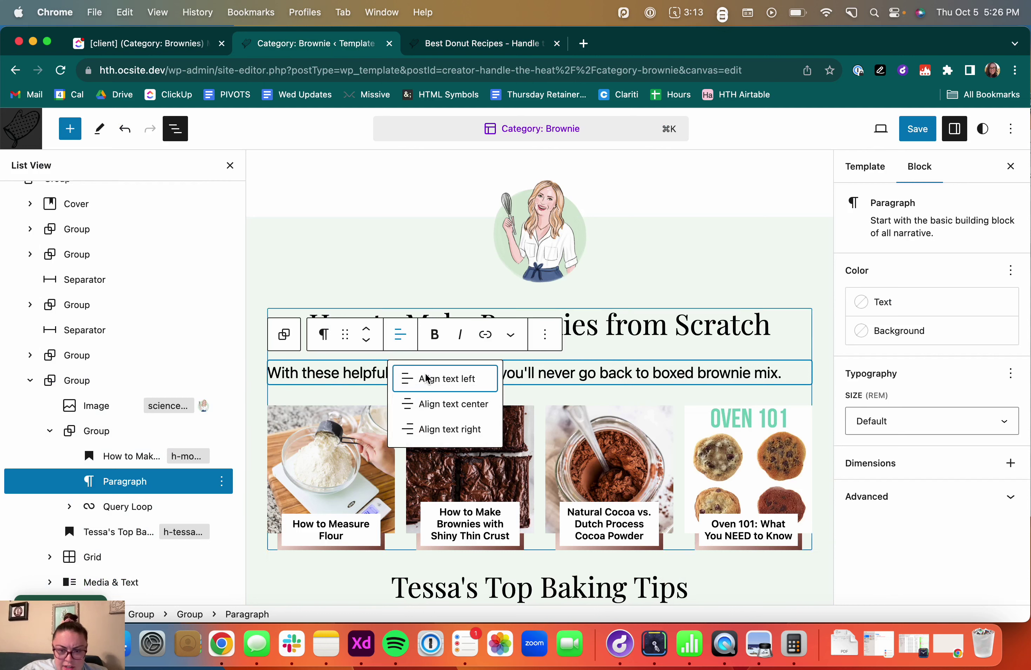
pyautogui.click(444, 407)
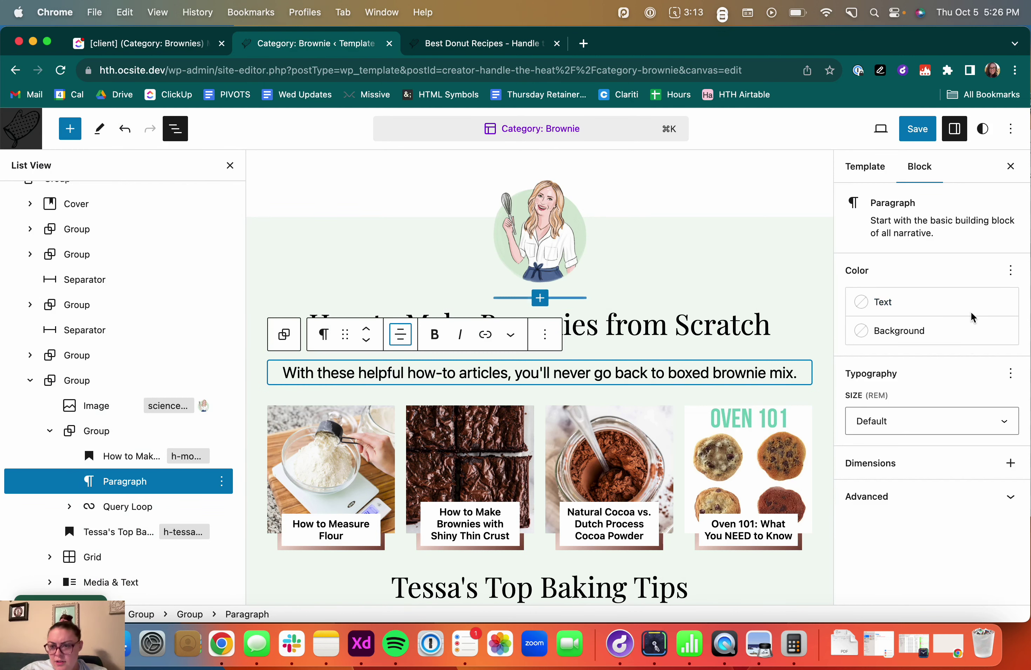
# Look over the spacing and typography settings without changing them, then select the heading.
pyautogui.click(1010, 463)
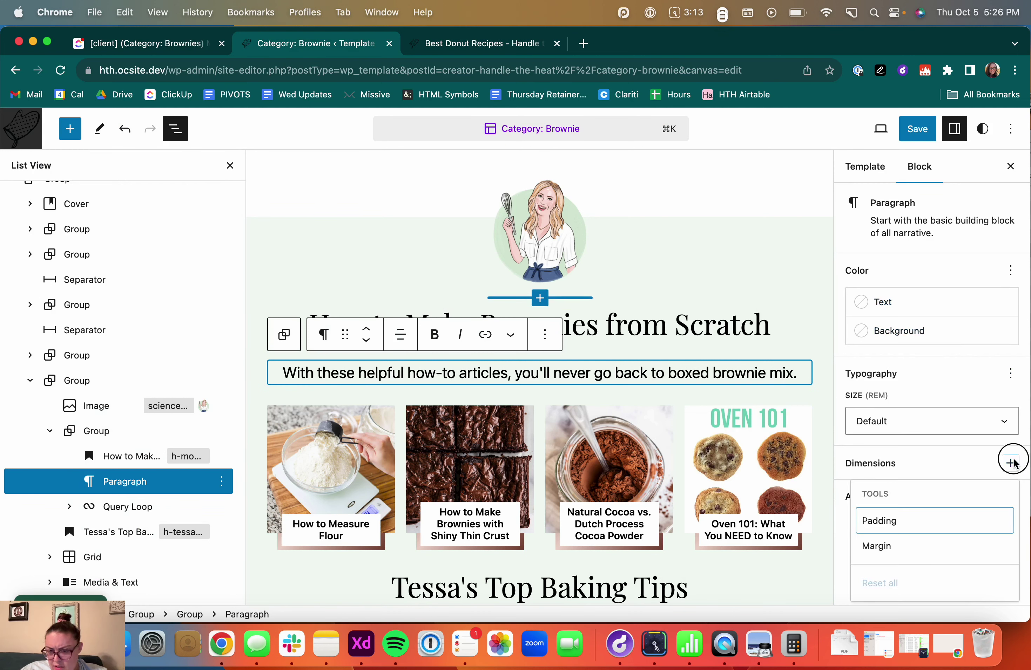
pyautogui.click(1010, 463)
pyautogui.click(1010, 376)
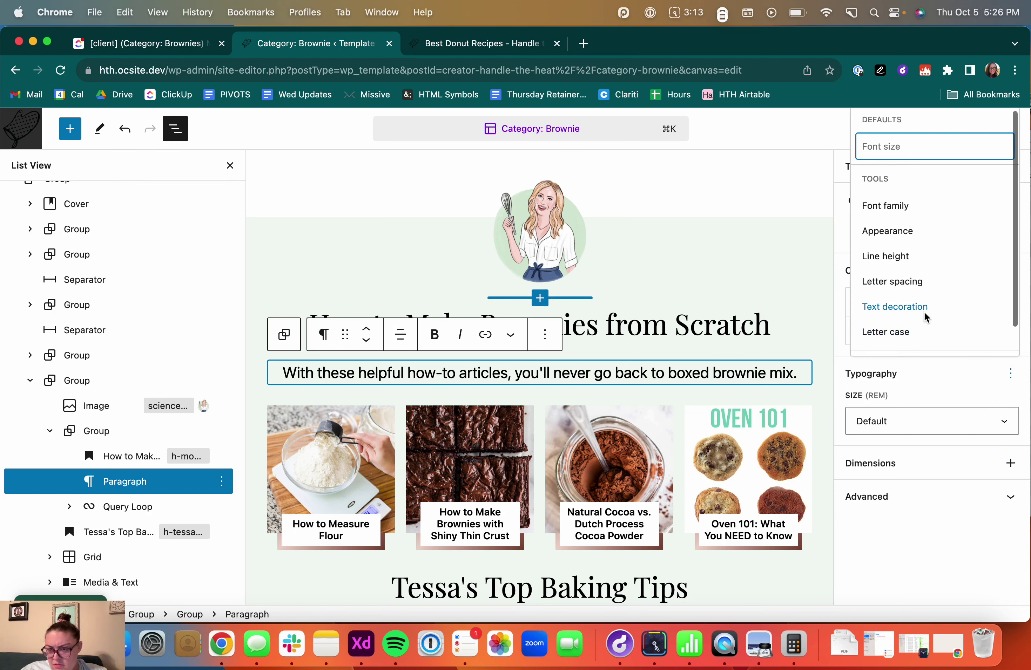
pyautogui.scroll(-1, 919, 278)
pyautogui.scroll(1, 911, 289)
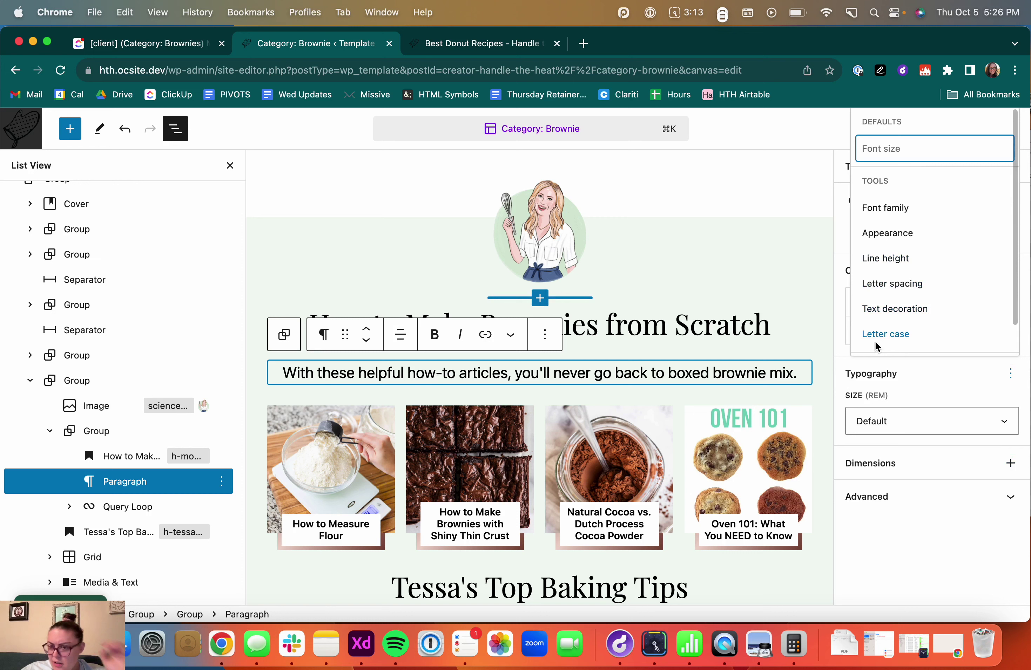
pyautogui.click(920, 531)
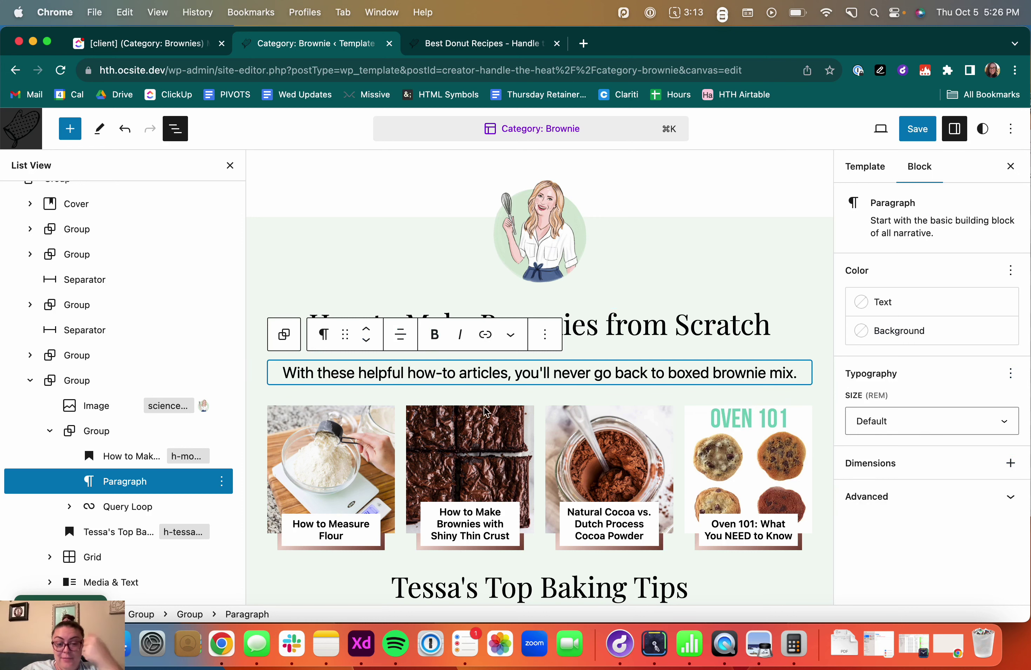
pyautogui.click(704, 327)
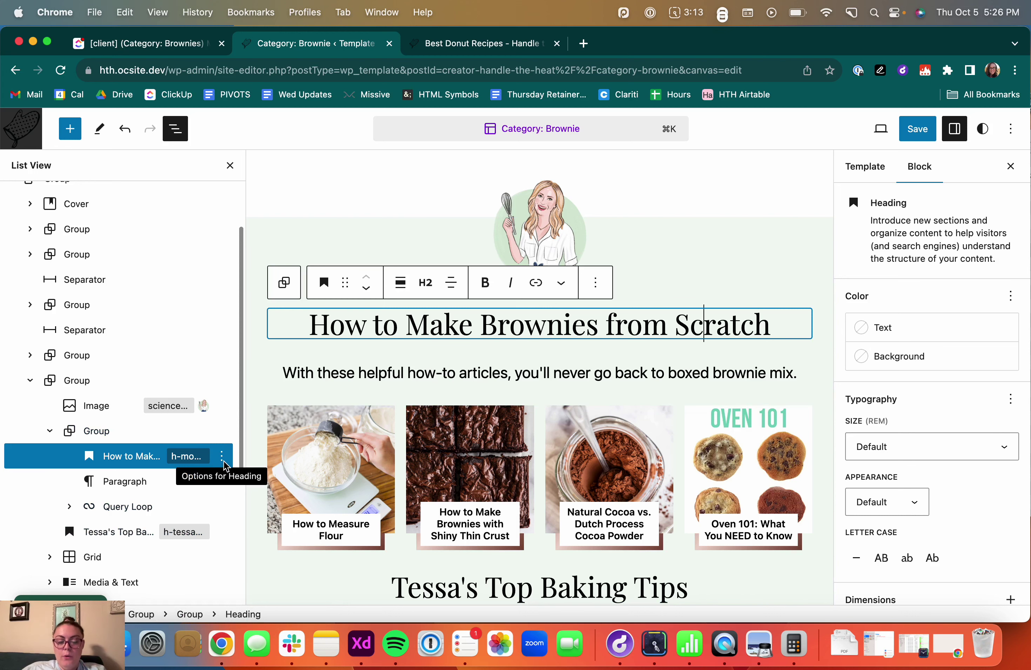
pyautogui.scroll(-3, 540, 476)
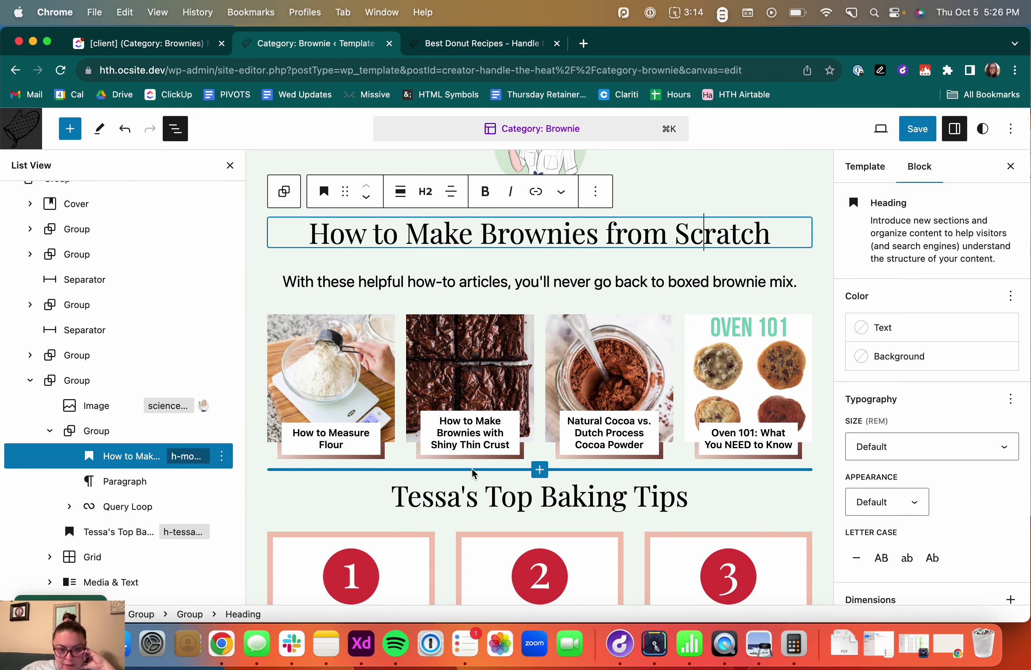
pyautogui.scroll(-2, 562, 454)
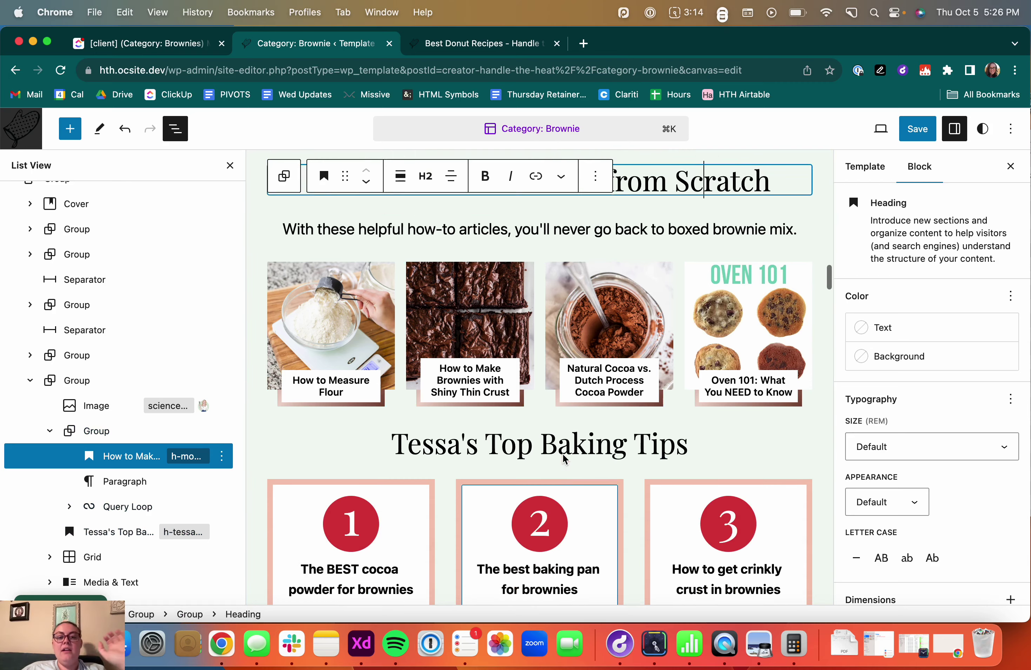
pyautogui.scroll(5, 561, 454)
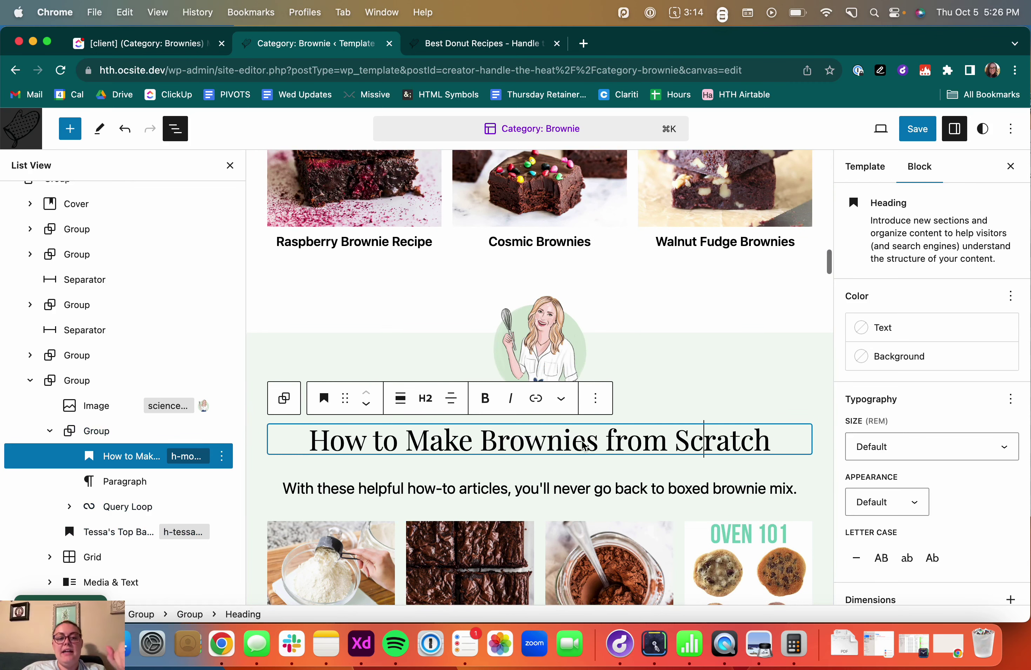
pyautogui.scroll(-1, 427, 457)
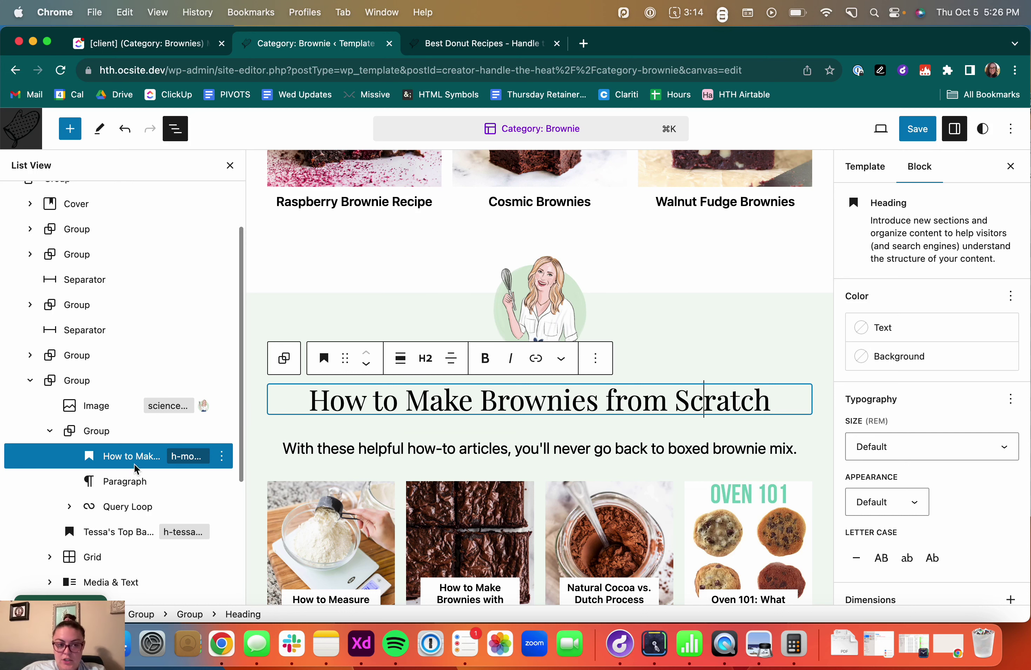
pyautogui.scroll(1, 441, 416)
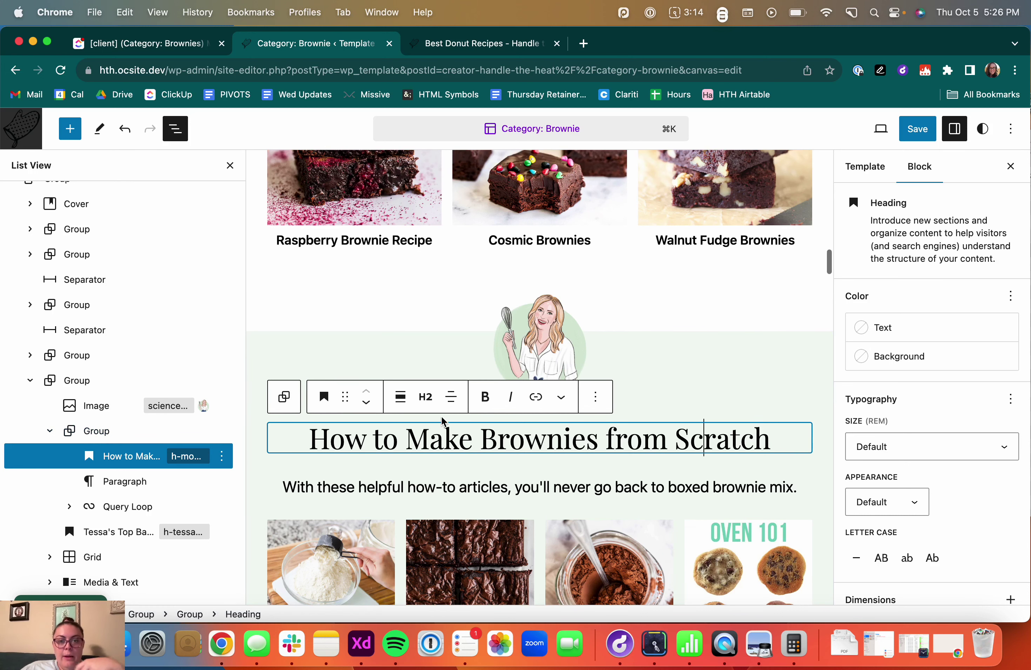
pyautogui.moveTo(524, 279)
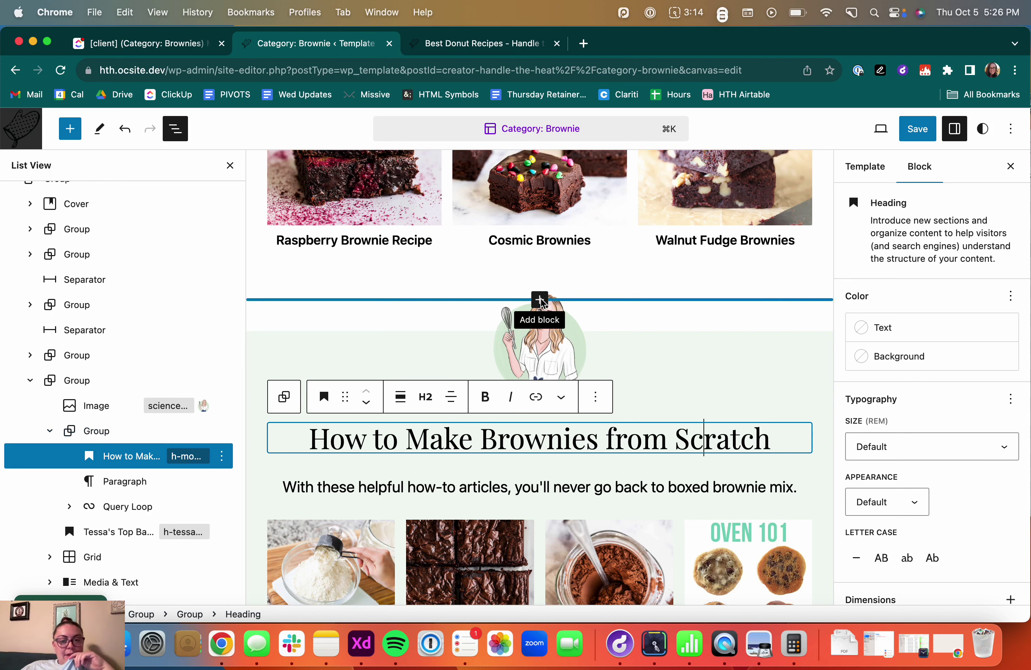
pyautogui.click(541, 299)
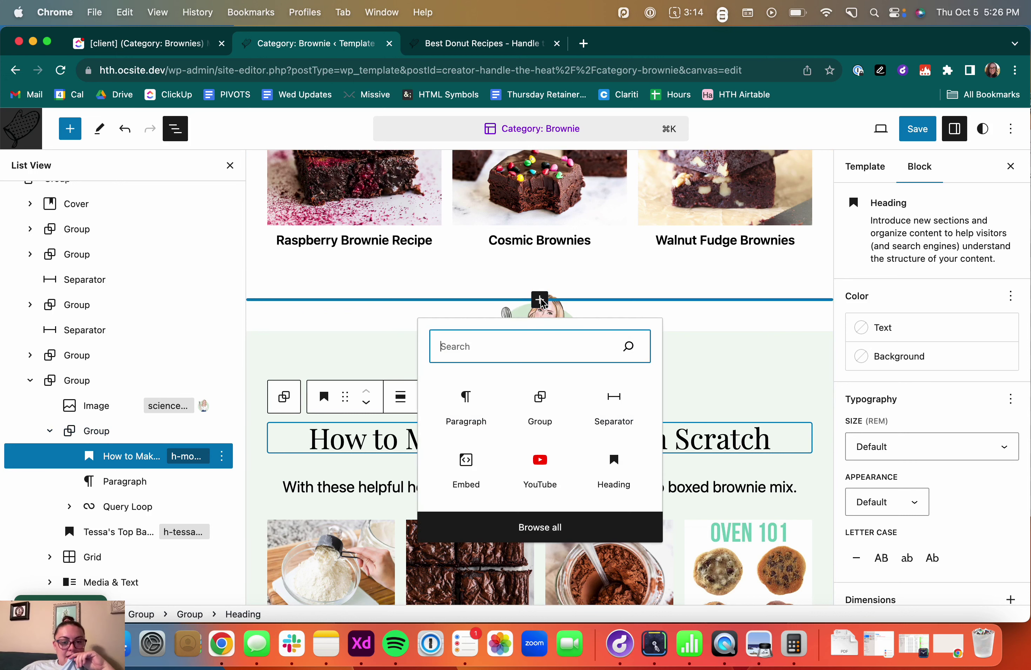
pyautogui.click(453, 409)
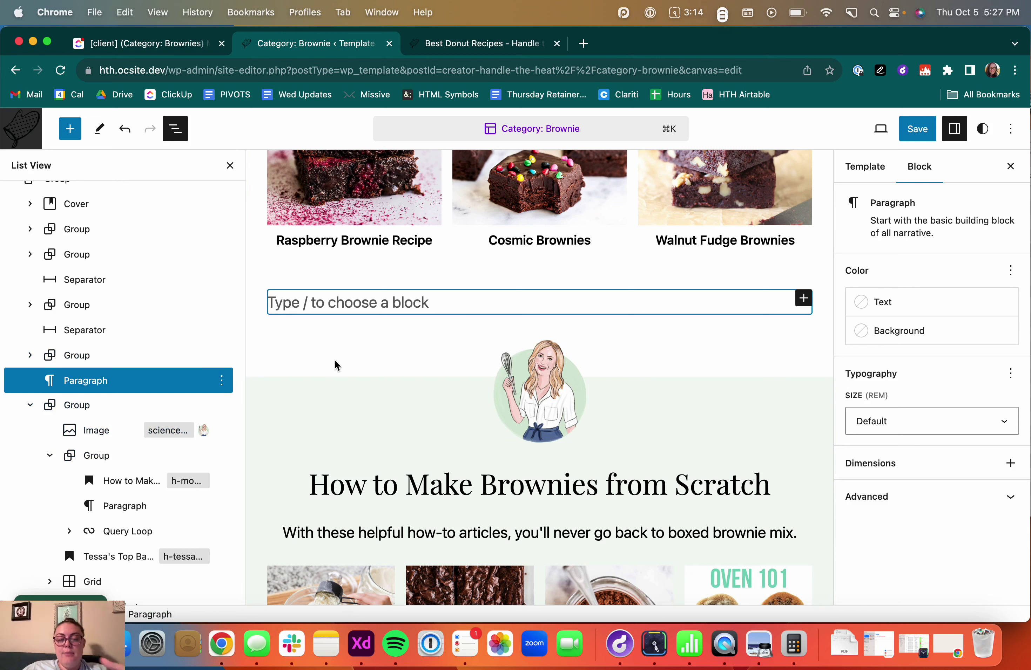
pyautogui.click(224, 381)
pyautogui.scroll(-1, 134, 359)
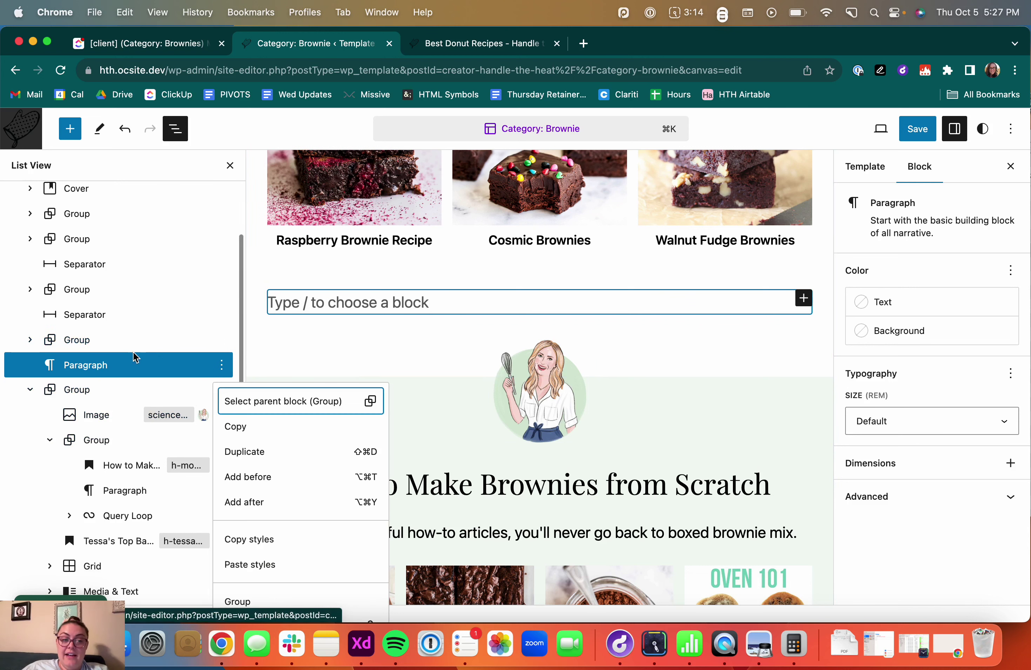
pyautogui.scroll(-6, 290, 607)
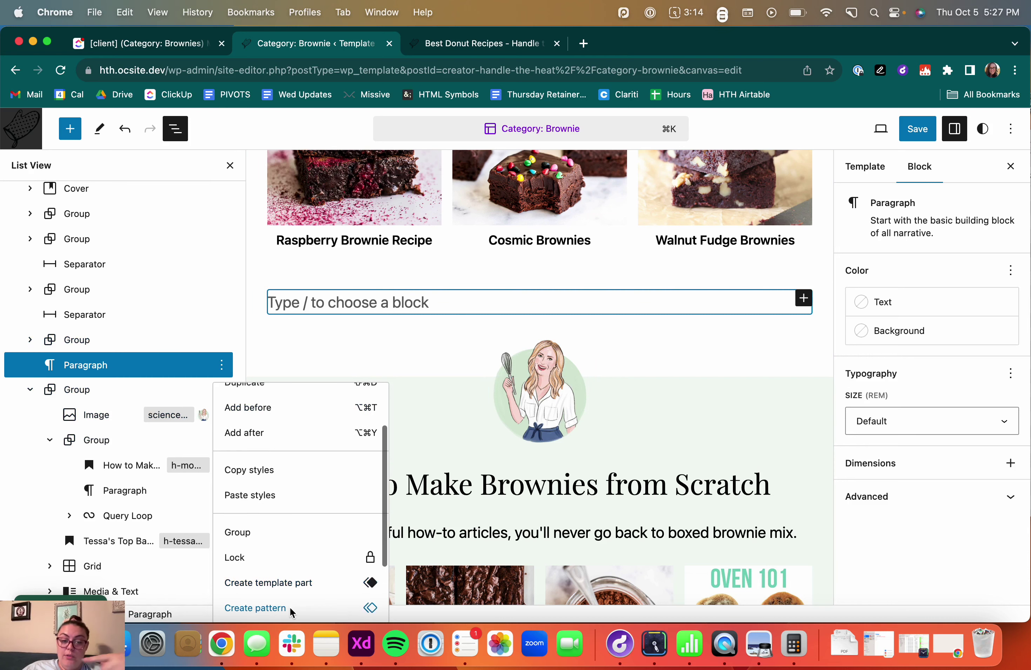
pyautogui.click(243, 605)
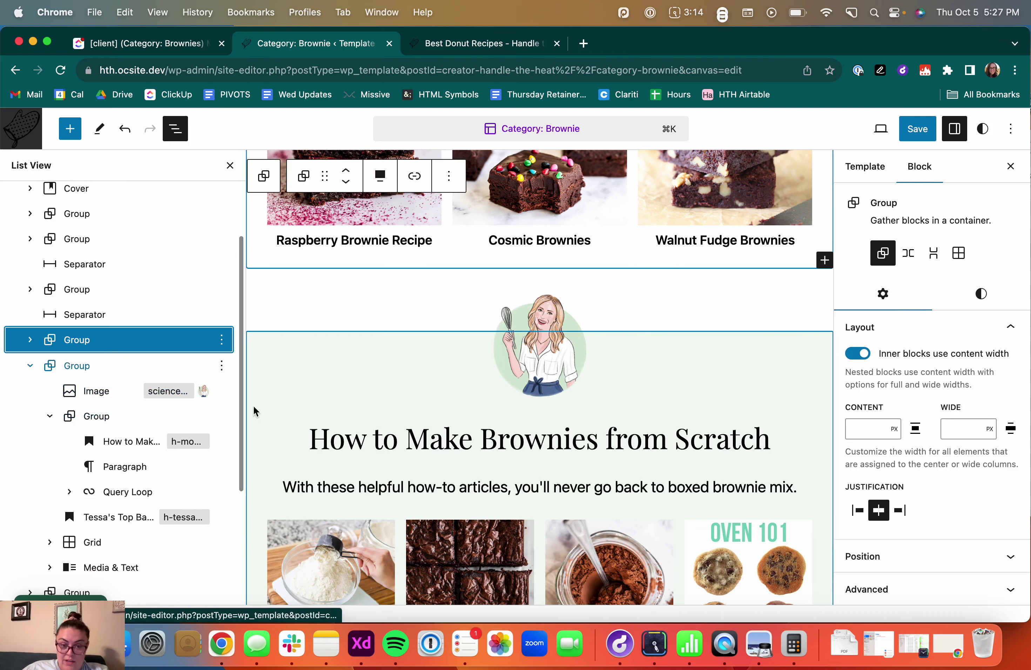
pyautogui.click(448, 429)
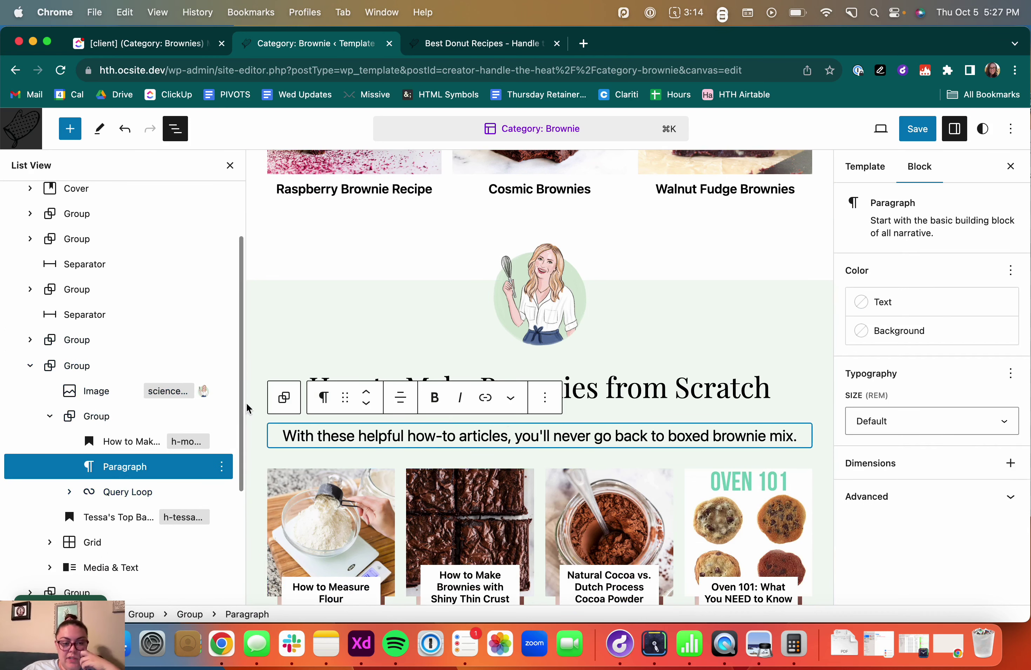